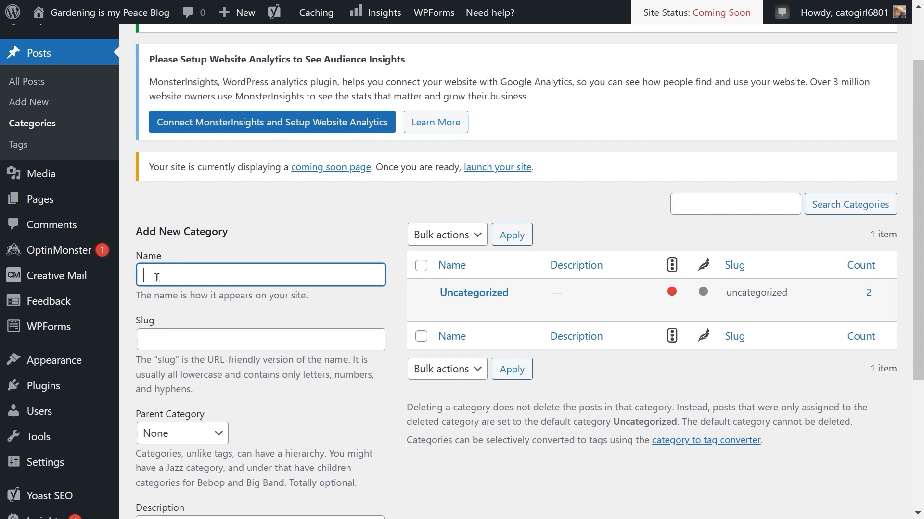
Step: Add a top-level post category named Vegetables with the slug vegetables
{"action": "type", "text": "Vegetables"}
{"action": "left_click", "coordinate": [215, 342]}
{"action": "type", "text": "verg"}
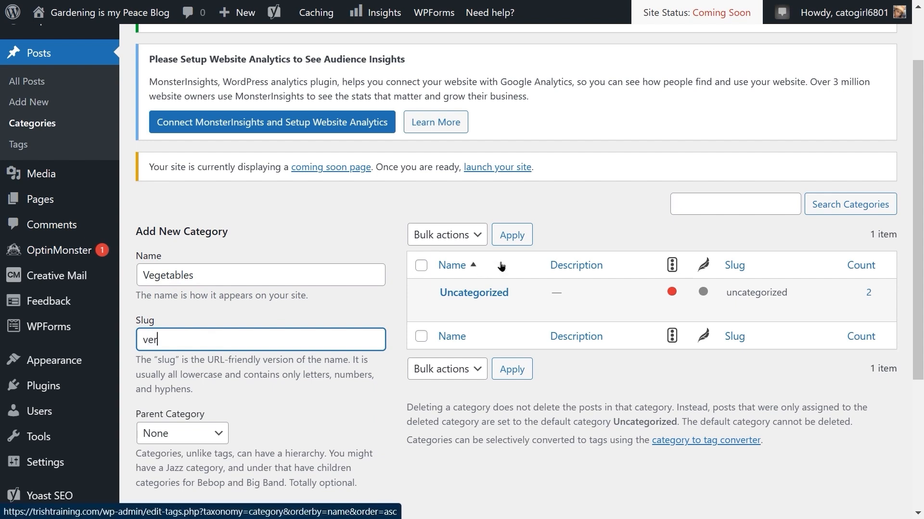
{"action": "key", "text": "BackSpace"}
{"action": "key", "text": "BackSpace"}
{"action": "type", "text": "getables"}
{"action": "scroll", "coordinate": [202, 378], "scroll_direction": "down", "scroll_amount": 2}
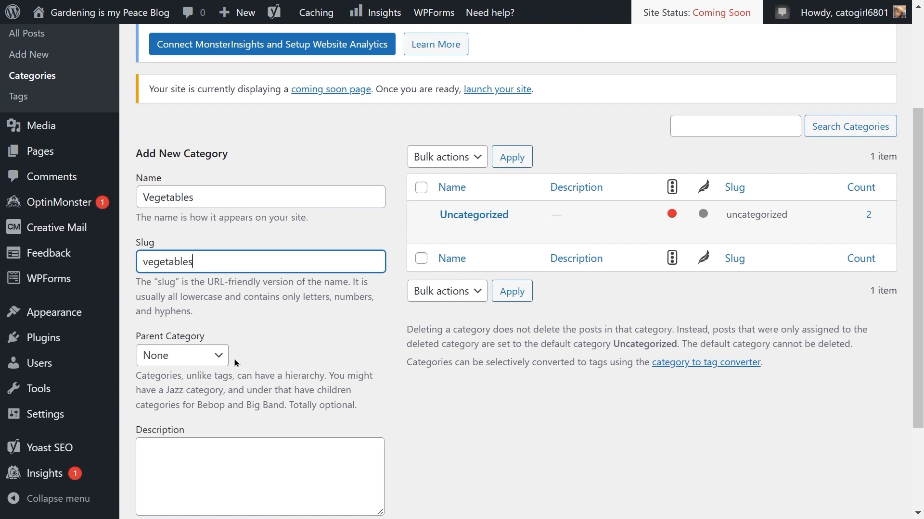
{"action": "scroll", "coordinate": [235, 362], "scroll_direction": "down", "scroll_amount": 3}
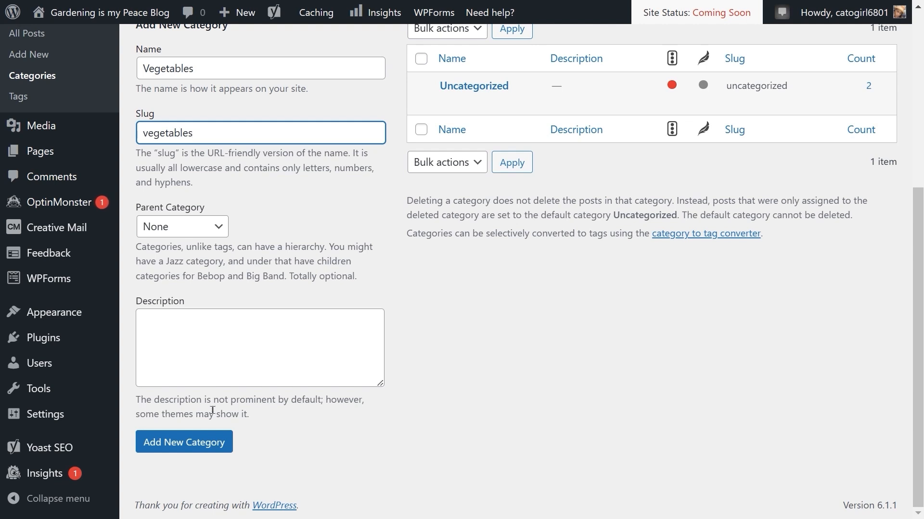
{"action": "left_click", "coordinate": [204, 447]}
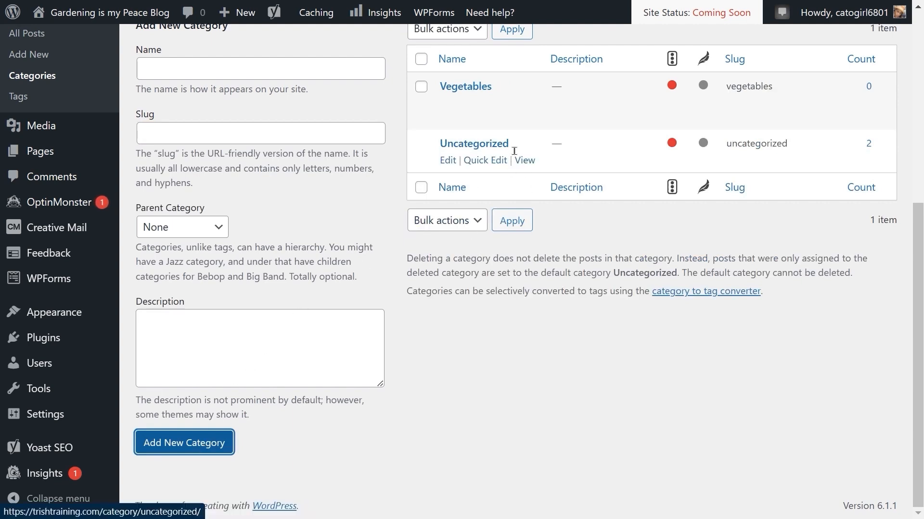
Step: Open the Vegetables category for editing and examine its name, slug, parent category and description fields
{"action": "scroll", "coordinate": [524, 106], "scroll_direction": "up", "scroll_amount": 3}
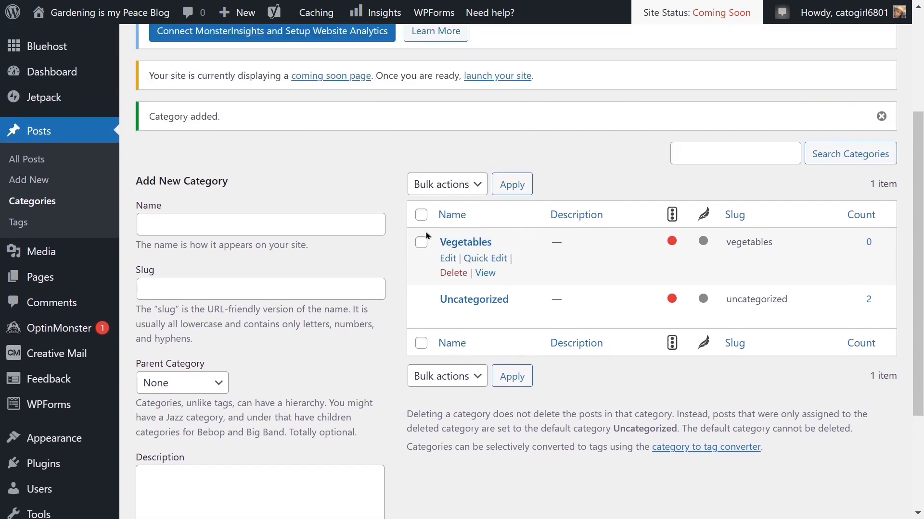
{"action": "left_click", "coordinate": [452, 263]}
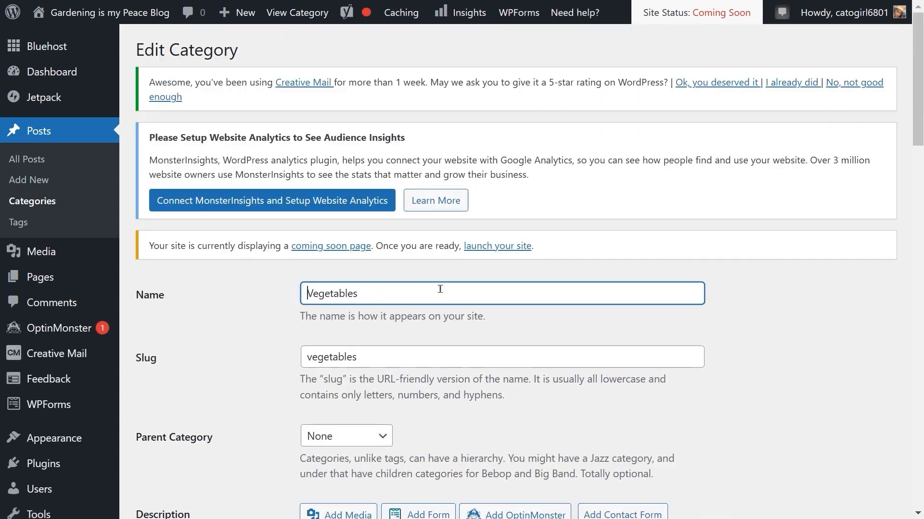
{"action": "scroll", "coordinate": [437, 291], "scroll_direction": "down", "scroll_amount": 2}
{"action": "scroll", "coordinate": [436, 292], "scroll_direction": "down", "scroll_amount": 1}
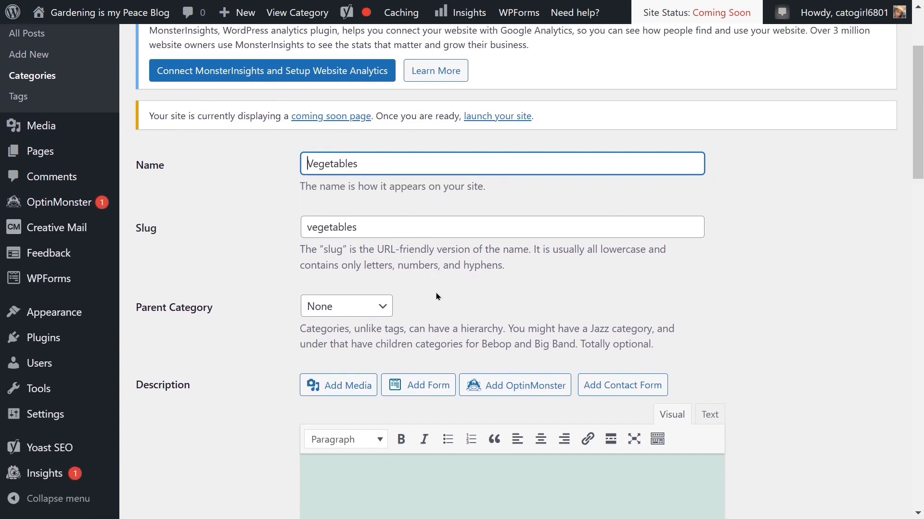
{"action": "scroll", "coordinate": [437, 292], "scroll_direction": "down", "scroll_amount": 3}
{"action": "scroll", "coordinate": [436, 296], "scroll_direction": "down", "scroll_amount": 1}
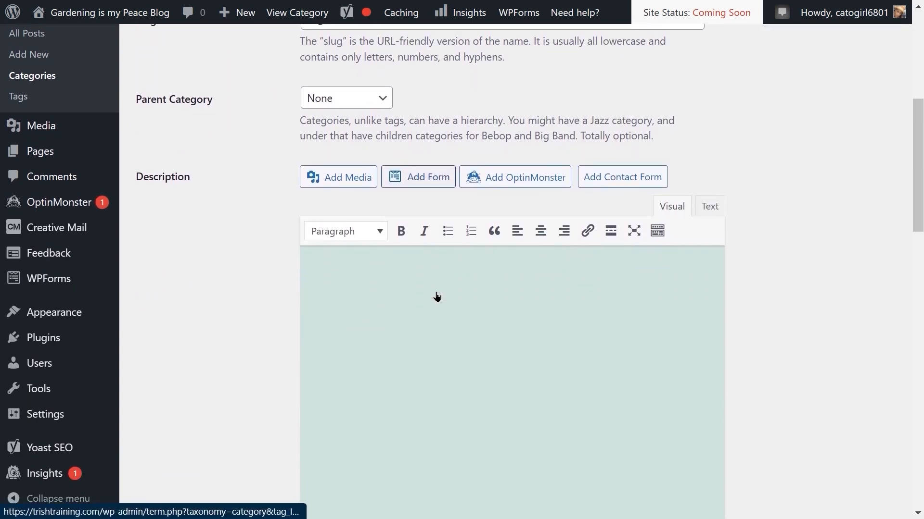
{"action": "left_click", "coordinate": [430, 295]}
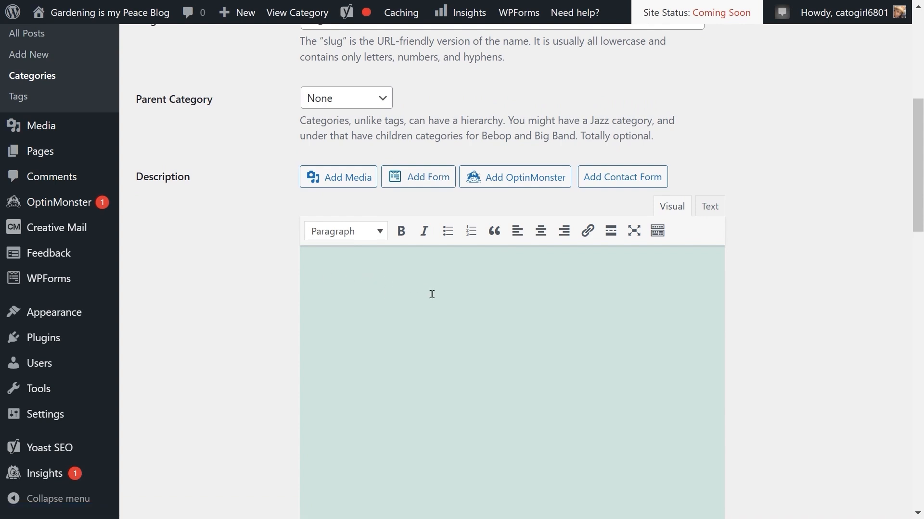
{"action": "scroll", "coordinate": [432, 295], "scroll_direction": "up", "scroll_amount": 1}
{"action": "scroll", "coordinate": [432, 296], "scroll_direction": "down", "scroll_amount": 1}
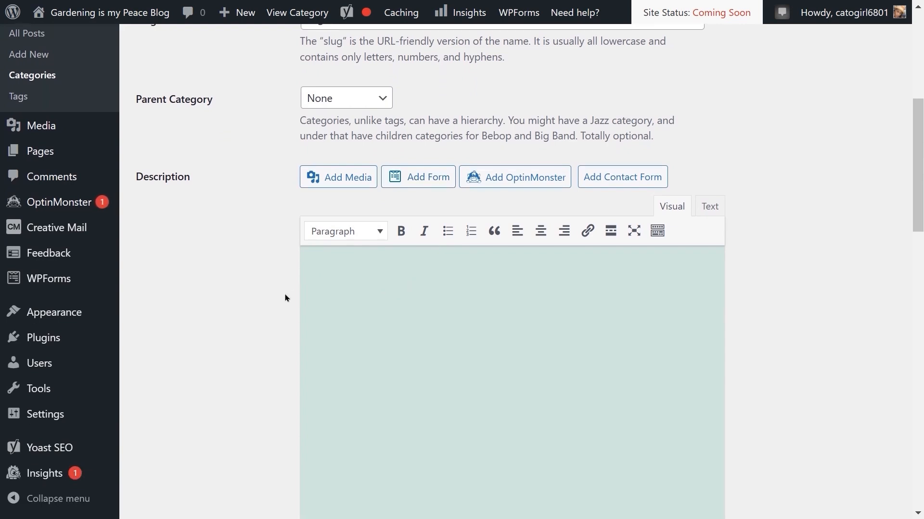
{"action": "scroll", "coordinate": [425, 276], "scroll_direction": "up", "scroll_amount": 1}
{"action": "scroll", "coordinate": [426, 277], "scroll_direction": "down", "scroll_amount": 2}
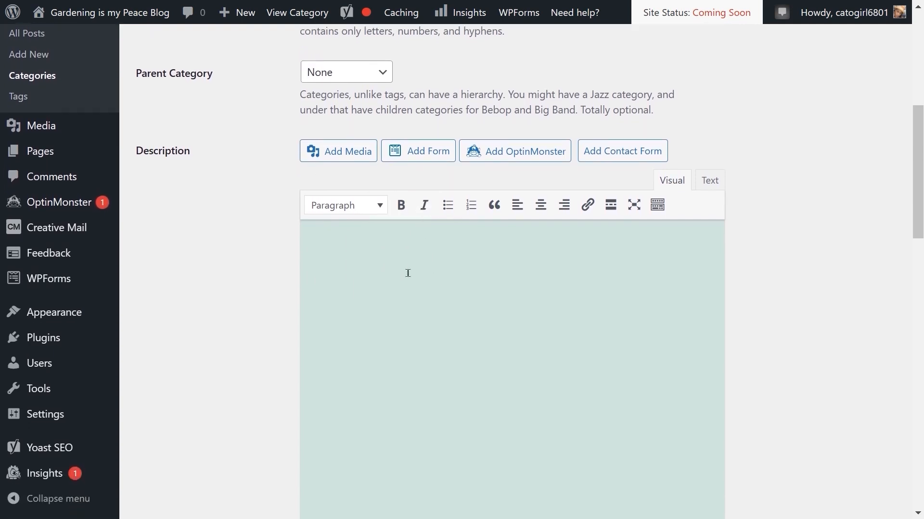
{"action": "scroll", "coordinate": [407, 273], "scroll_direction": "up", "scroll_amount": 1}
{"action": "scroll", "coordinate": [407, 272], "scroll_direction": "up", "scroll_amount": 2}
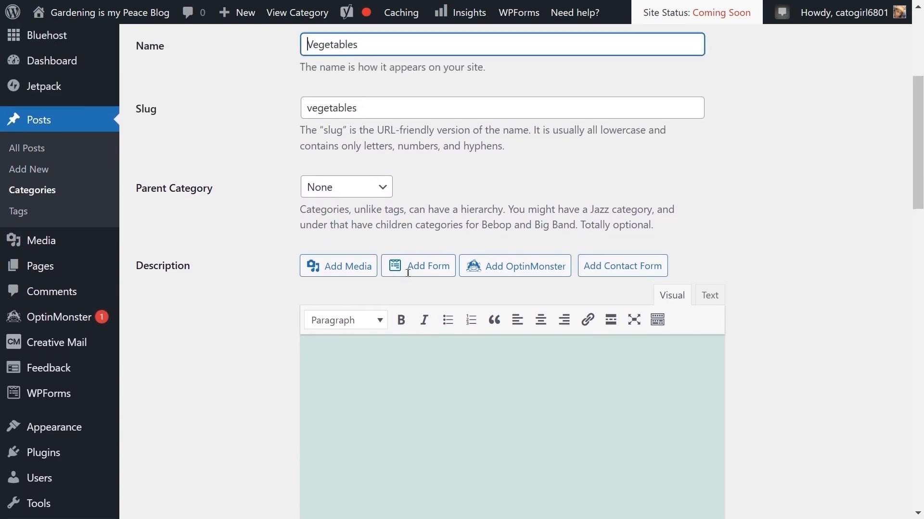
{"action": "scroll", "coordinate": [408, 277], "scroll_direction": "up", "scroll_amount": 4}
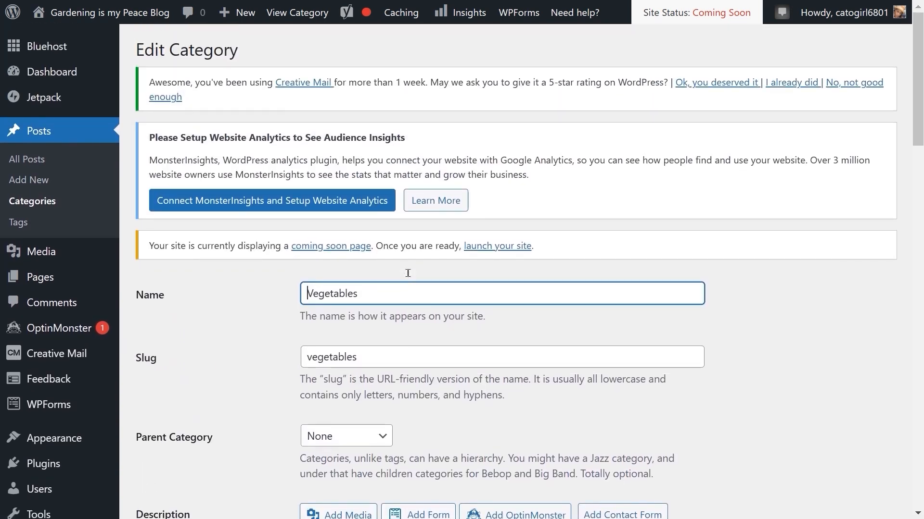
Step: Review the Yoast SEO settings of the Vegetables category and update the category
{"action": "scroll", "coordinate": [407, 273], "scroll_direction": "down", "scroll_amount": 9}
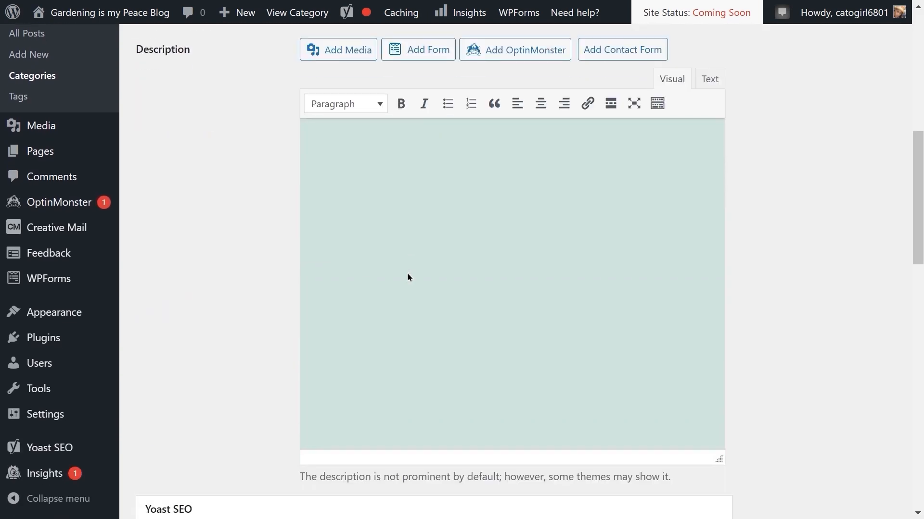
{"action": "scroll", "coordinate": [407, 277], "scroll_direction": "down", "scroll_amount": 11}
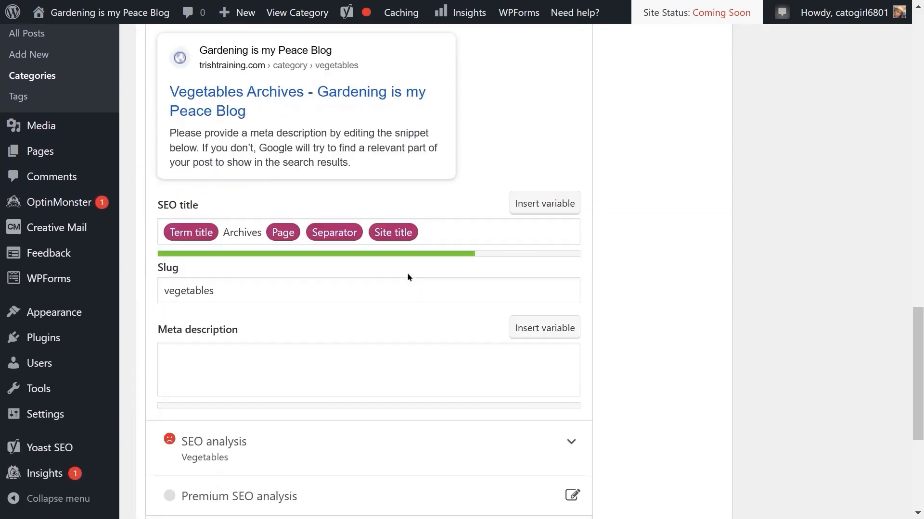
{"action": "scroll", "coordinate": [408, 277], "scroll_direction": "down", "scroll_amount": 5}
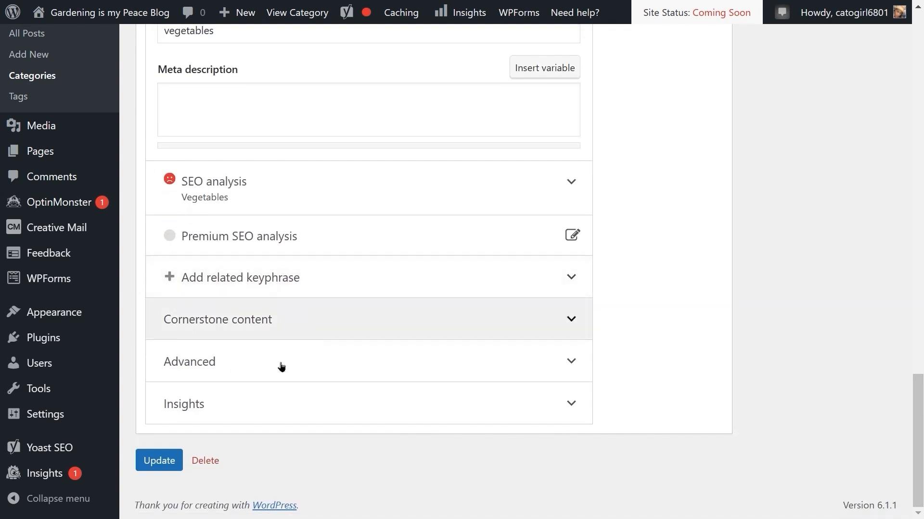
{"action": "left_click", "coordinate": [159, 460]}
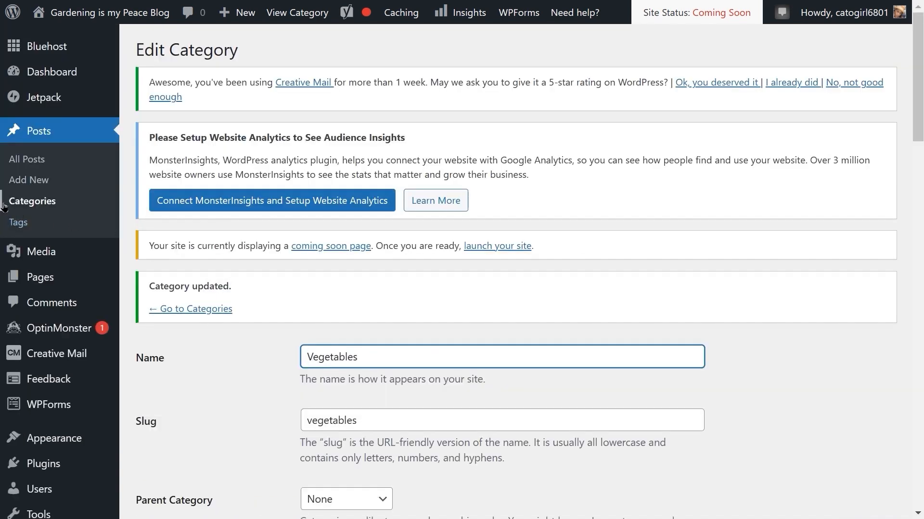
Step: Return to the categories list and add a category named Tomatoes with the slug tomatoes under the parent Vegetables
{"action": "left_click", "coordinate": [32, 199]}
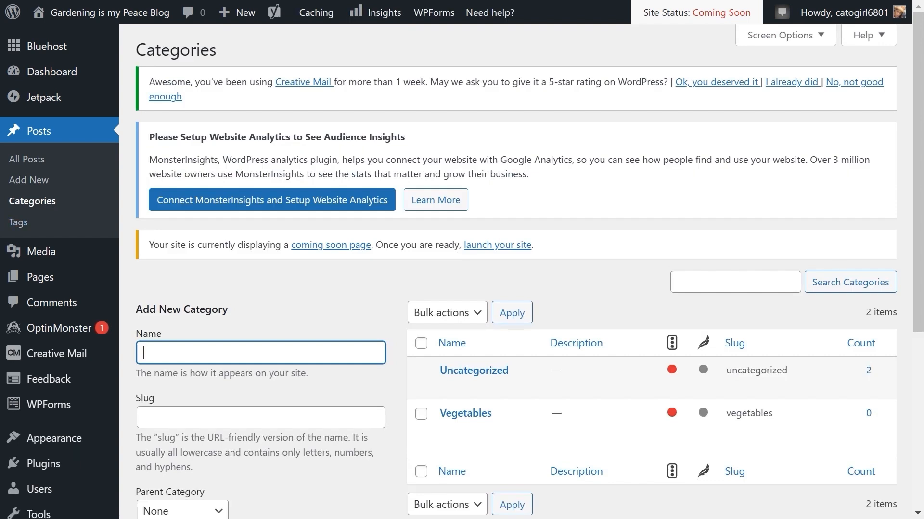
{"action": "type", "text": "Tomatoes"}
{"action": "key", "text": "Tab"}
{"action": "type", "text": "t"}
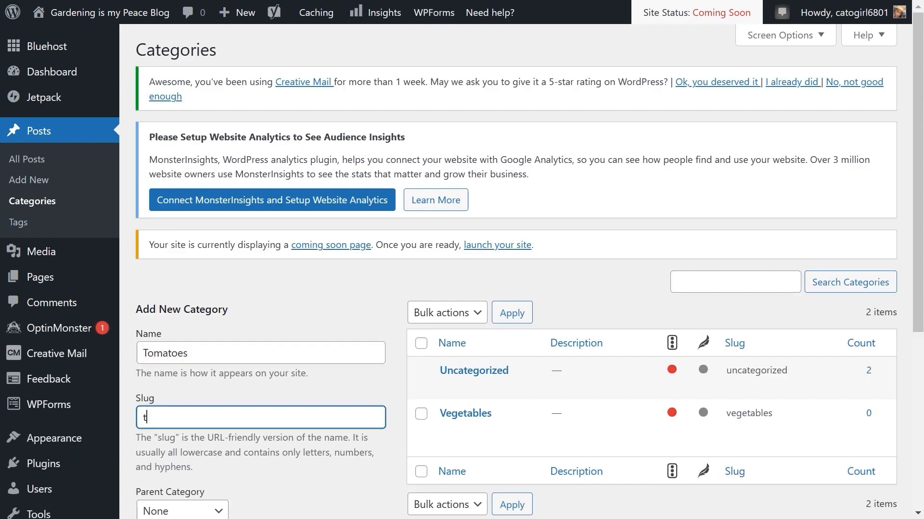
{"action": "type", "text": "omatoes"}
{"action": "scroll", "coordinate": [248, 427], "scroll_direction": "down", "scroll_amount": 2}
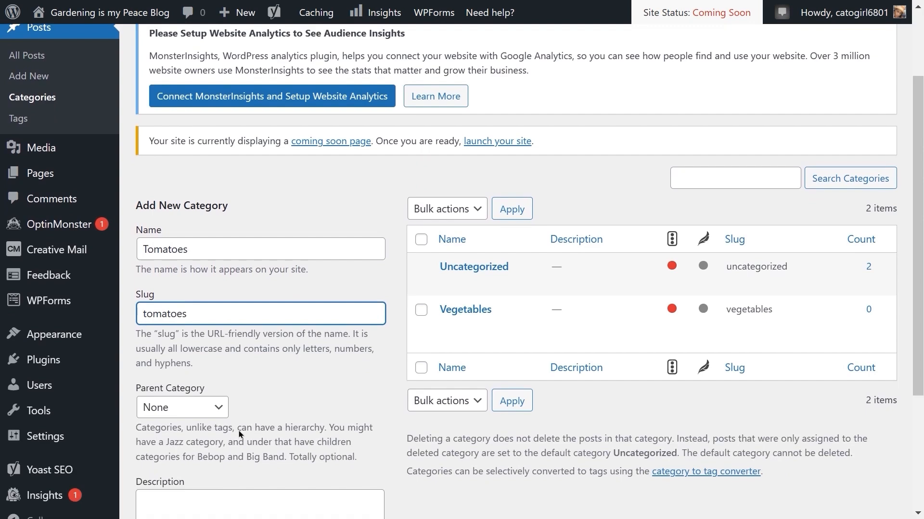
{"action": "left_click", "coordinate": [222, 412]}
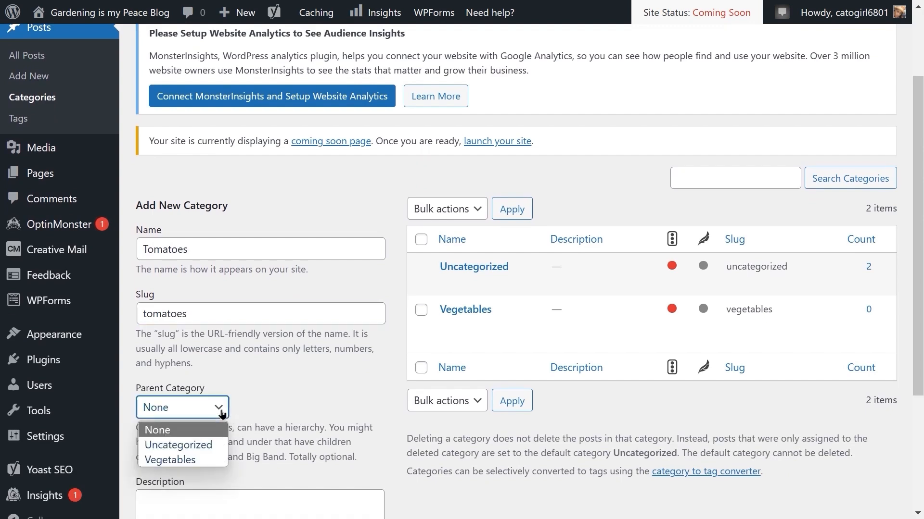
{"action": "left_click", "coordinate": [200, 458]}
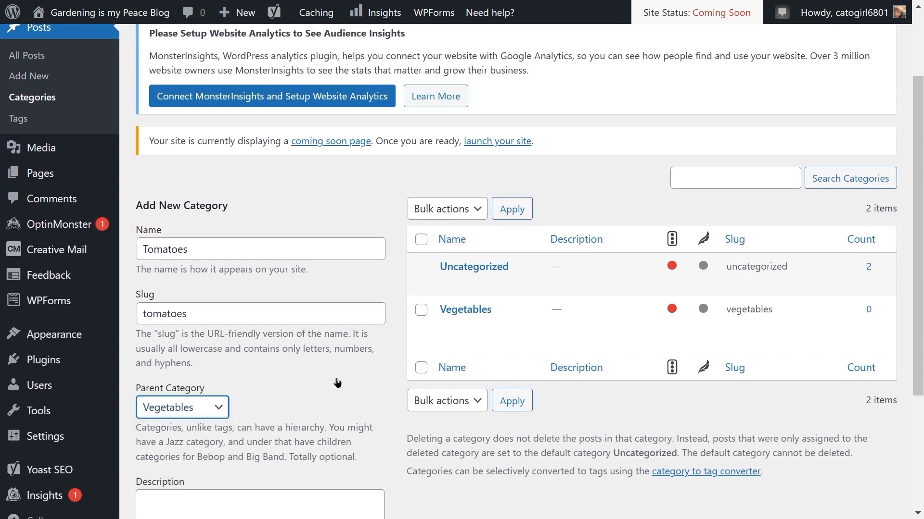
{"action": "scroll", "coordinate": [349, 376], "scroll_direction": "down", "scroll_amount": 3}
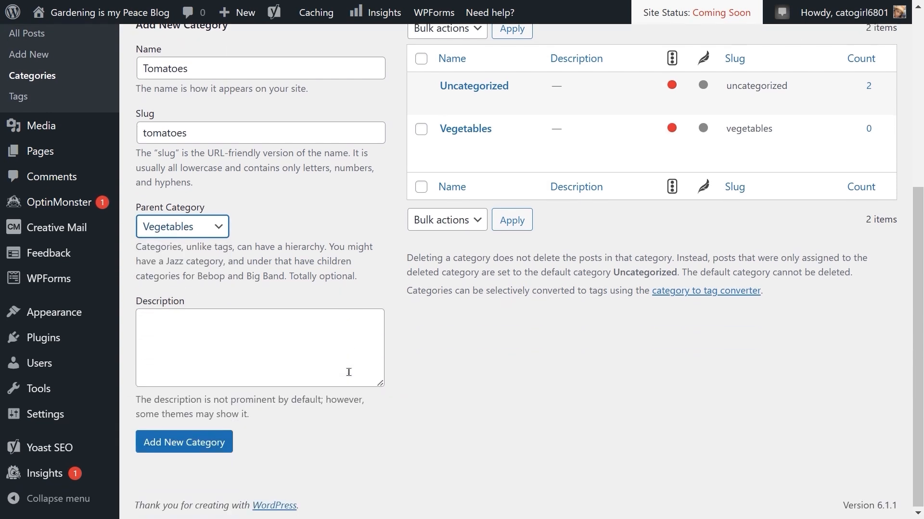
{"action": "left_click", "coordinate": [194, 444]}
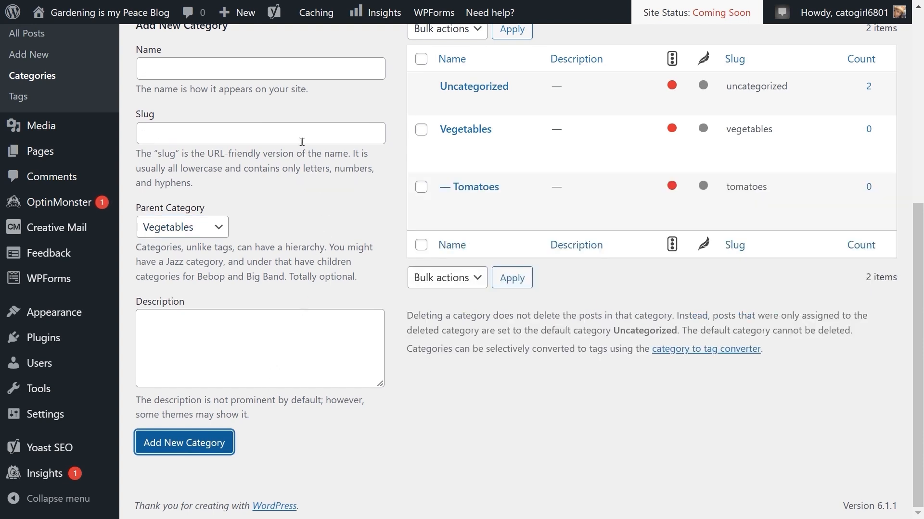
Step: Add a category named Cherry Tomatoes with the slug cherry-tomatoes under the parent Vegetables
{"action": "left_click", "coordinate": [301, 68]}
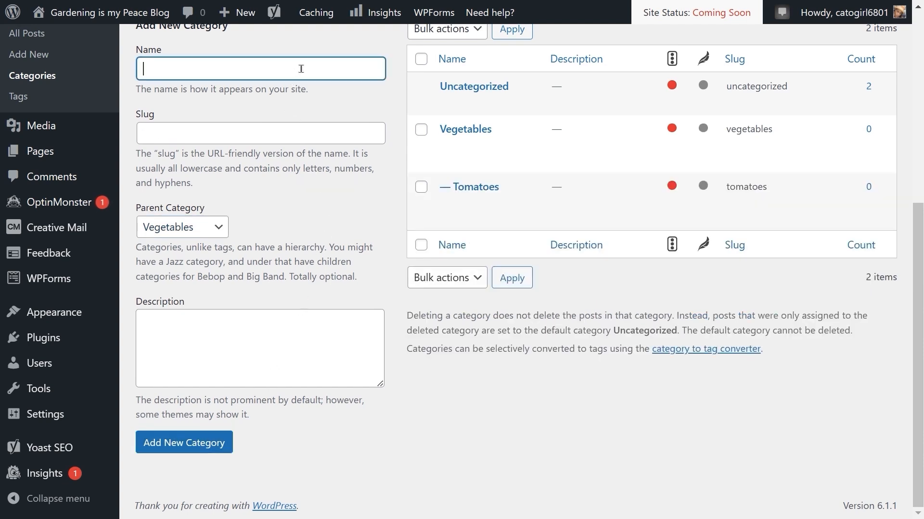
{"action": "type", "text": "Cherry Tomatoes"}
{"action": "key", "text": "Tab"}
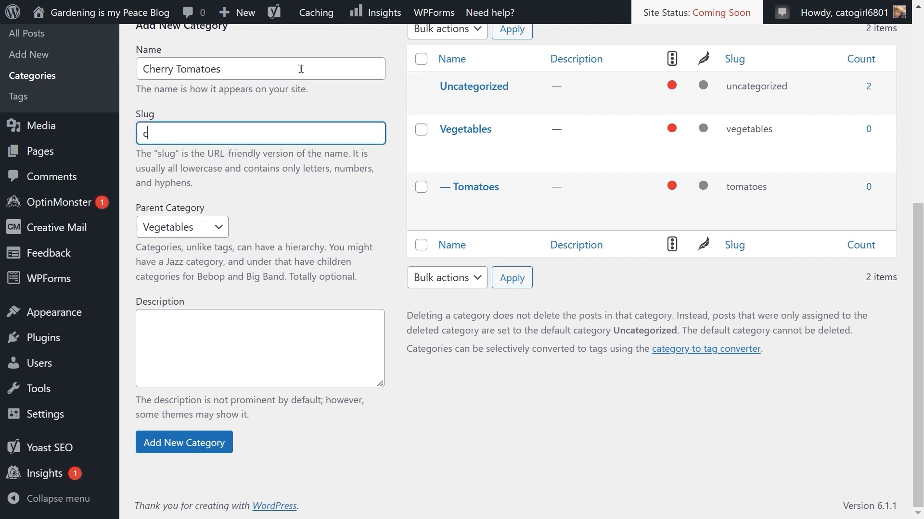
{"action": "type", "text": "cherry-tomatoes"}
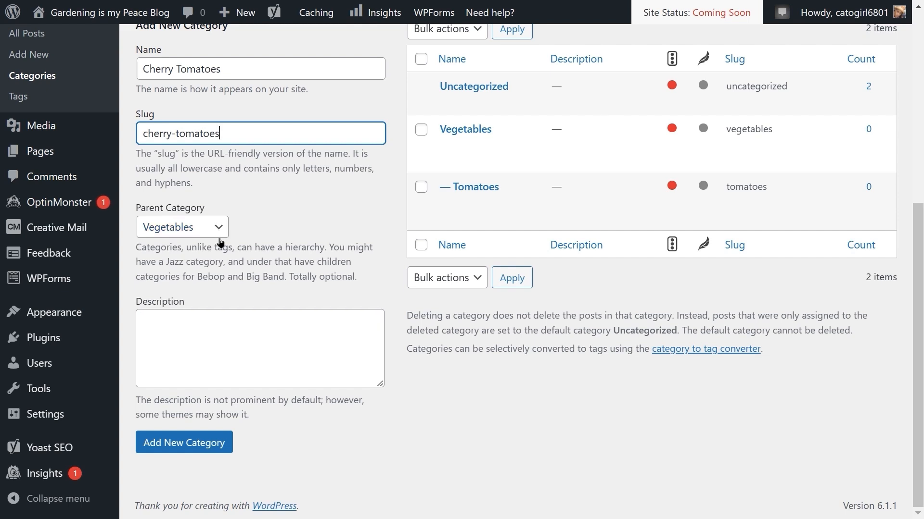
{"action": "left_click", "coordinate": [188, 443]}
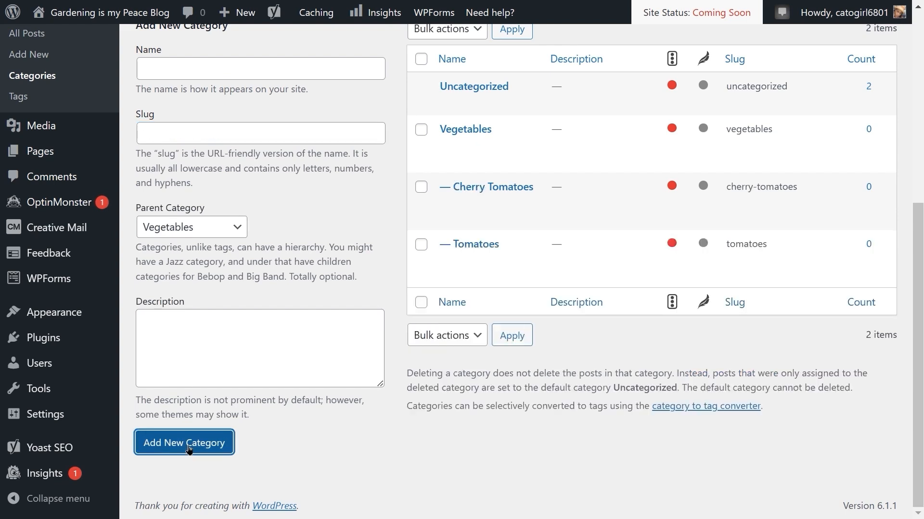
Step: Add a category named Bell Peppers with the slug bell-peppers under the parent Vegetables
{"action": "left_click", "coordinate": [234, 61]}
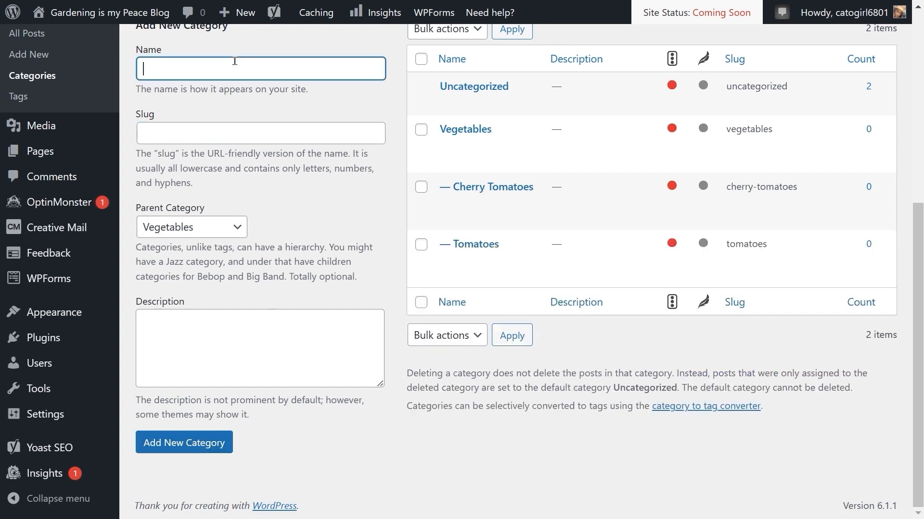
{"action": "type", "text": "Bell Peppersa"}
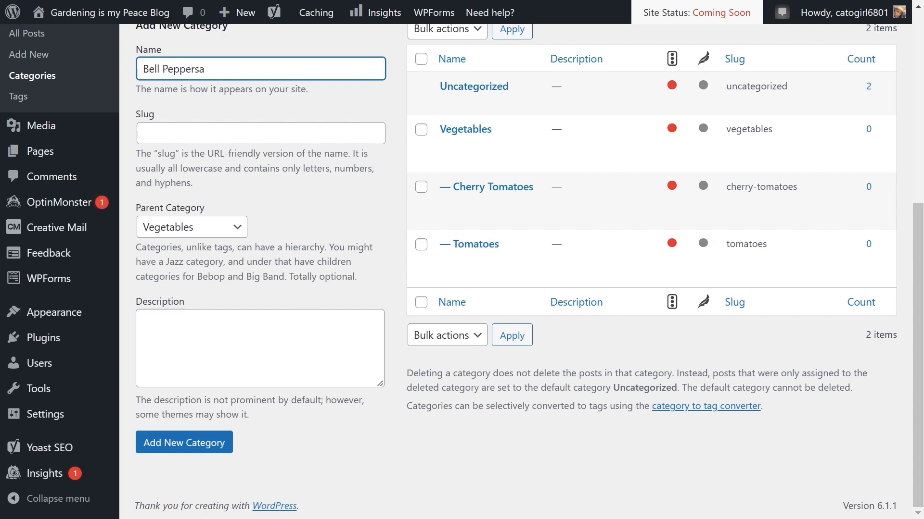
{"action": "key", "text": "BackSpace"}
{"action": "left_click", "coordinate": [223, 132]}
{"action": "type", "text": "bell-"}
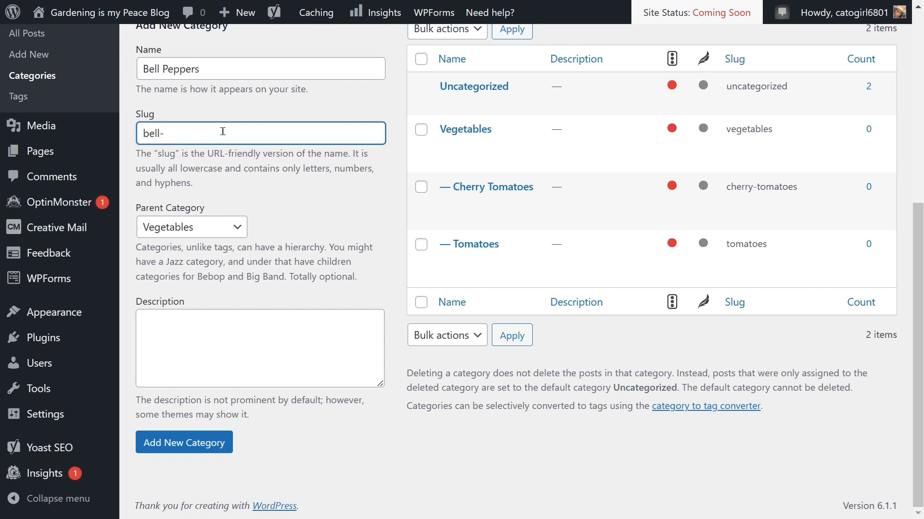
{"action": "type", "text": "peppers"}
{"action": "left_click", "coordinate": [185, 443]}
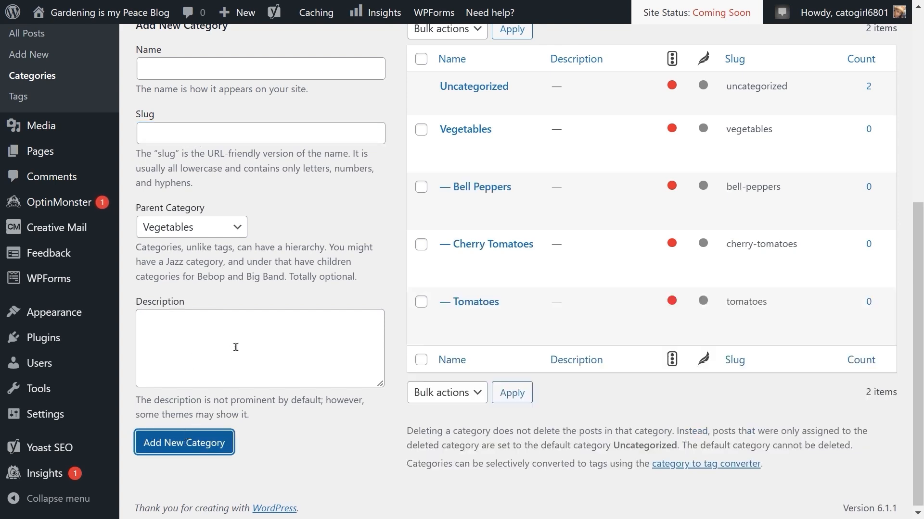
Step: Add a top-level category named Herbs with the slug herbs and no parent category
{"action": "left_click", "coordinate": [224, 70]}
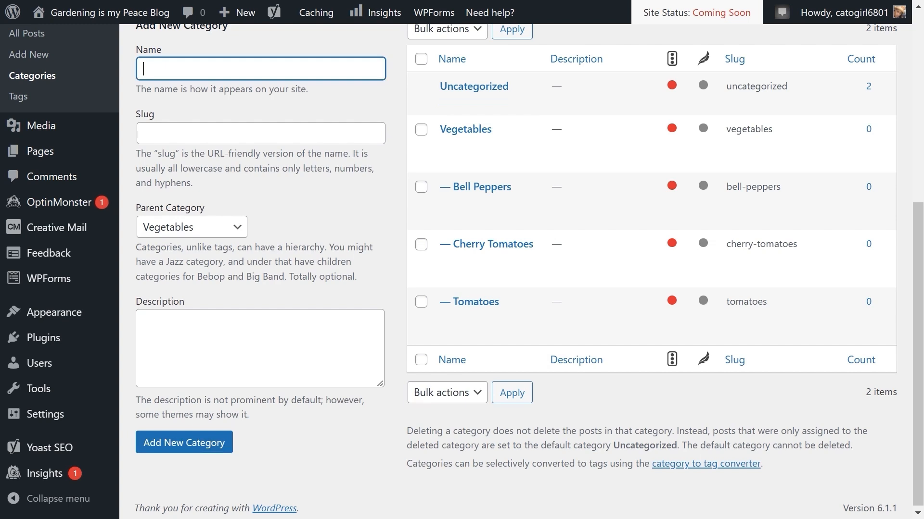
{"action": "type", "text": "Herbs"}
{"action": "left_click", "coordinate": [286, 137]}
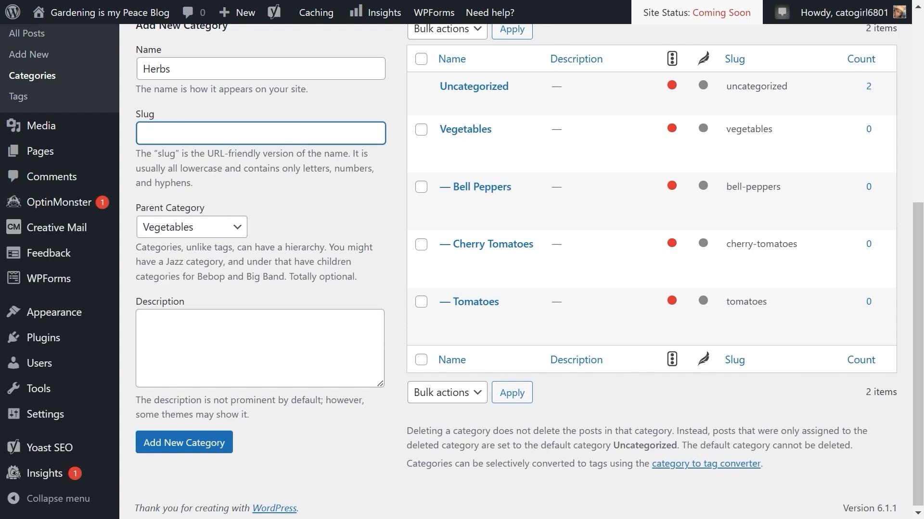
{"action": "type", "text": "herbs"}
{"action": "left_click", "coordinate": [236, 228]}
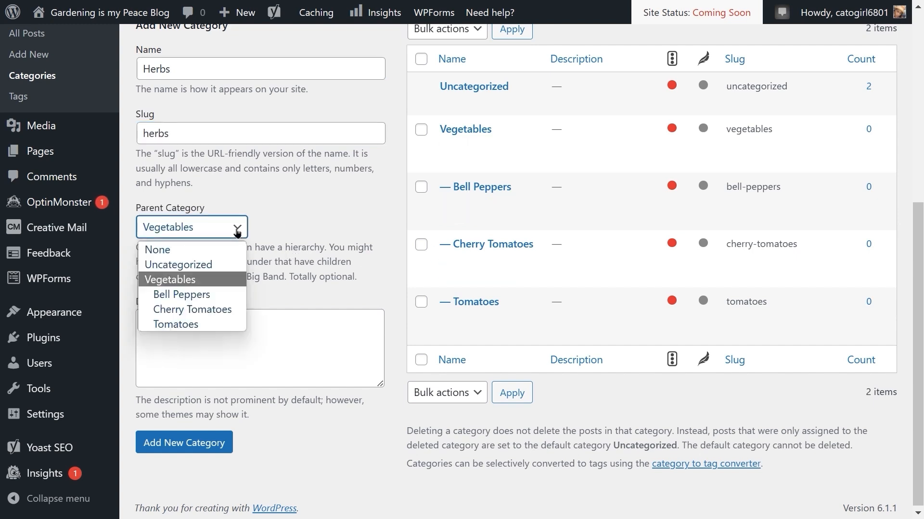
{"action": "left_click", "coordinate": [193, 250]}
{"action": "left_click", "coordinate": [171, 450]}
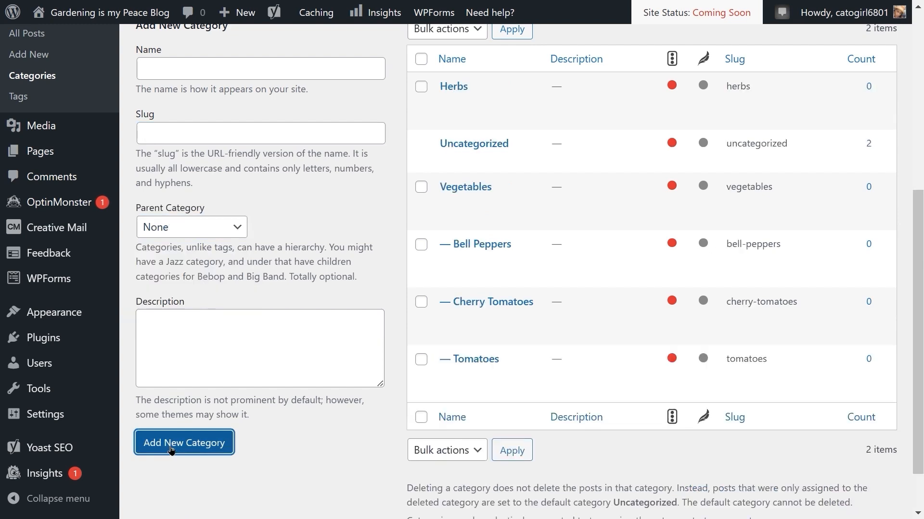
Step: Add a category named Basil with the slug basil under the parent Herbs
{"action": "left_click", "coordinate": [188, 77]}
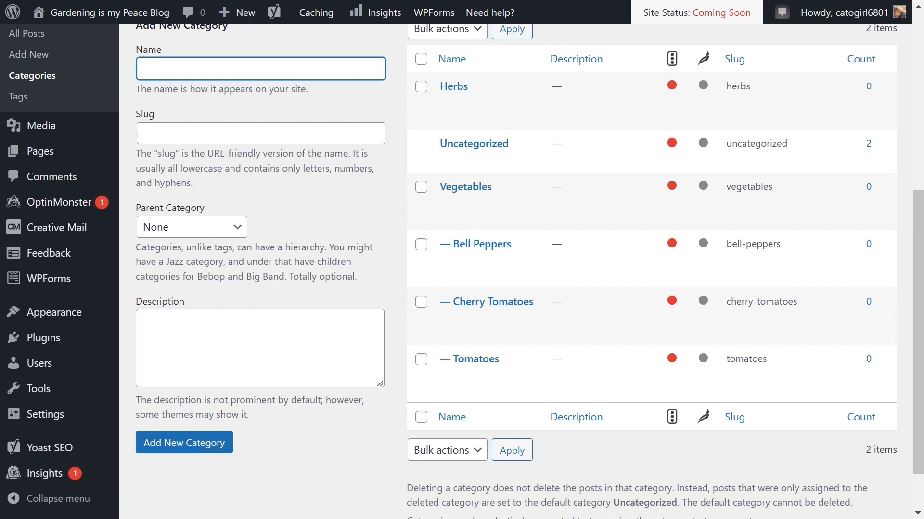
{"action": "type", "text": "Basil"}
{"action": "key", "text": "Tab"}
{"action": "type", "text": "basi"}
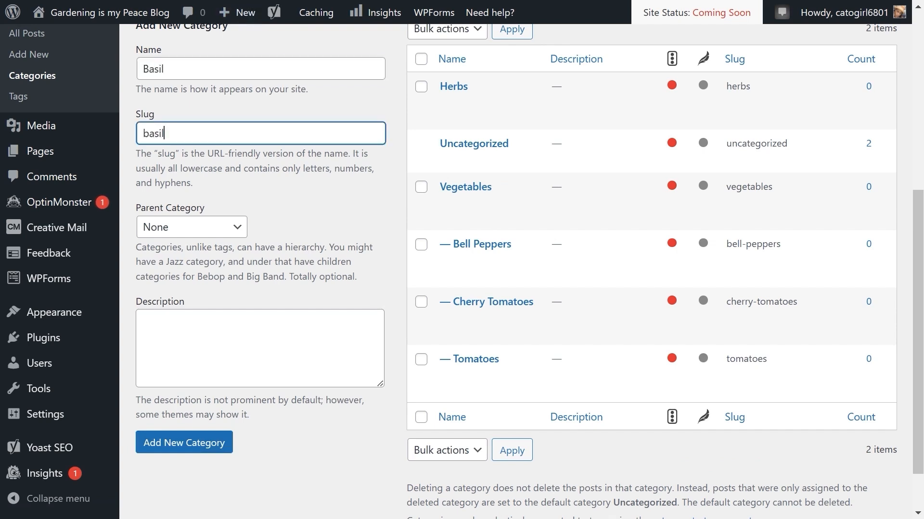
{"action": "key", "text": "Tab"}
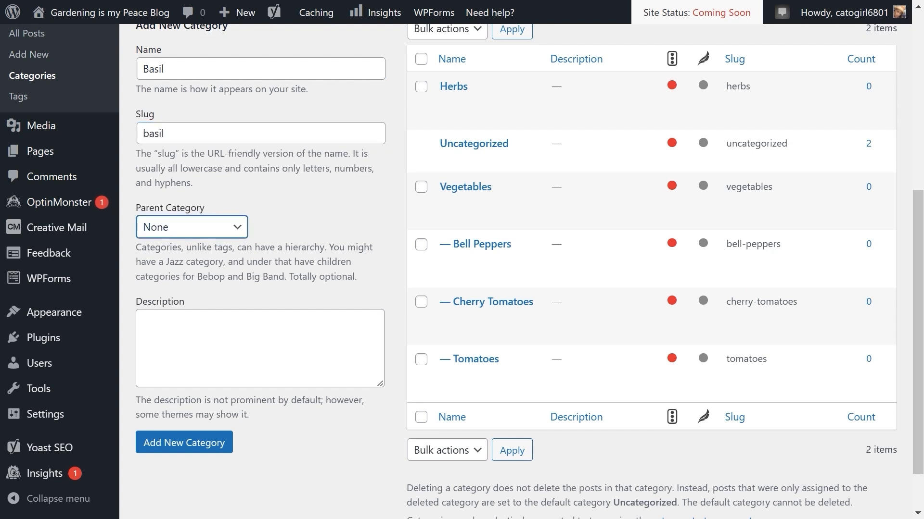
{"action": "left_click", "coordinate": [239, 232]}
{"action": "left_click", "coordinate": [198, 265]}
{"action": "left_click", "coordinate": [184, 443]}
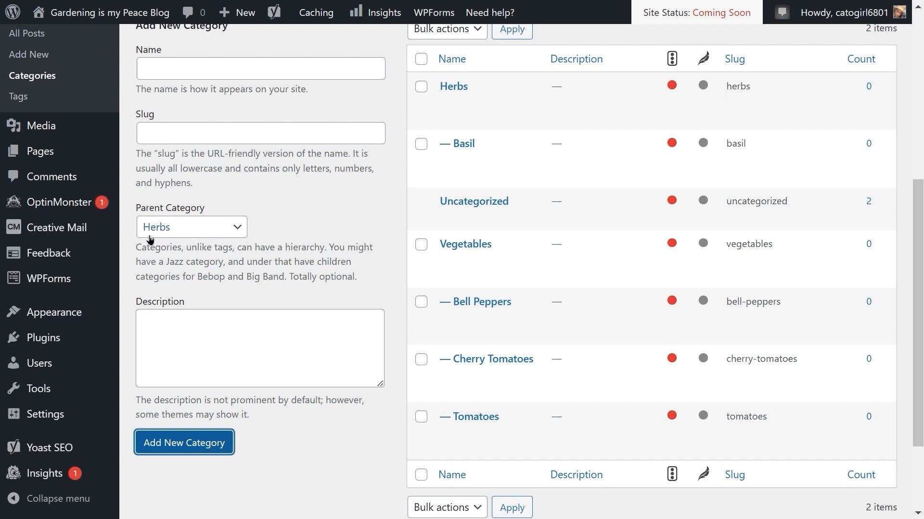
Step: Add a category named Cilantro with the slug cilantro under the parent Herbs
{"action": "left_click", "coordinate": [202, 68]}
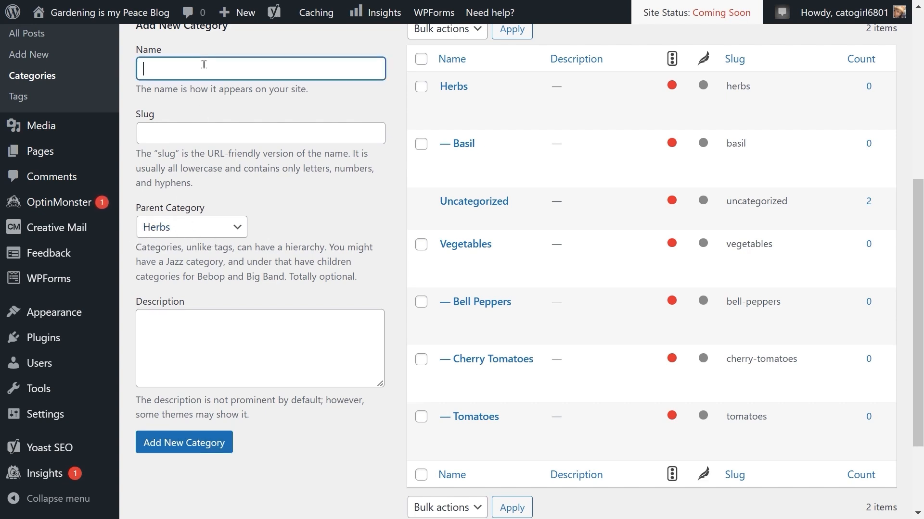
{"action": "mouse_move", "coordinate": [918, 6]}
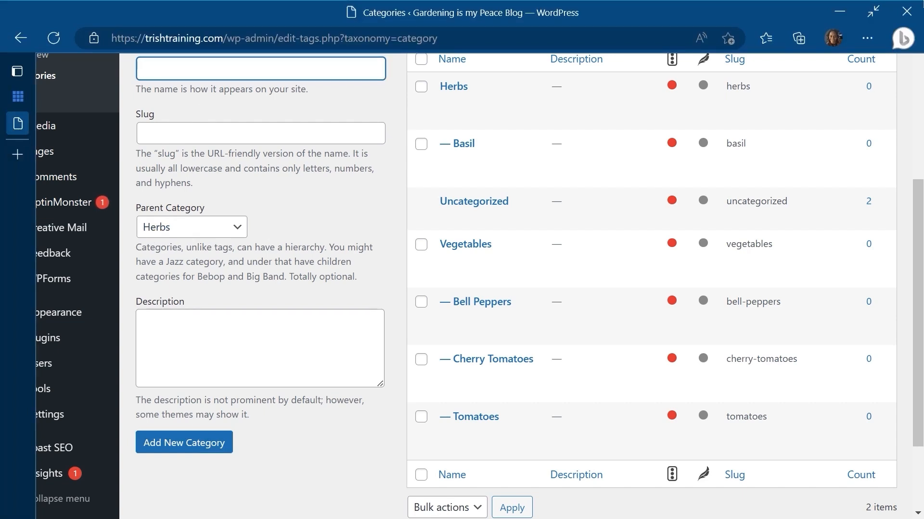
{"action": "type", "text": "Cilantro"}
{"action": "key", "text": "Tab"}
{"action": "type", "text": "cilant"}
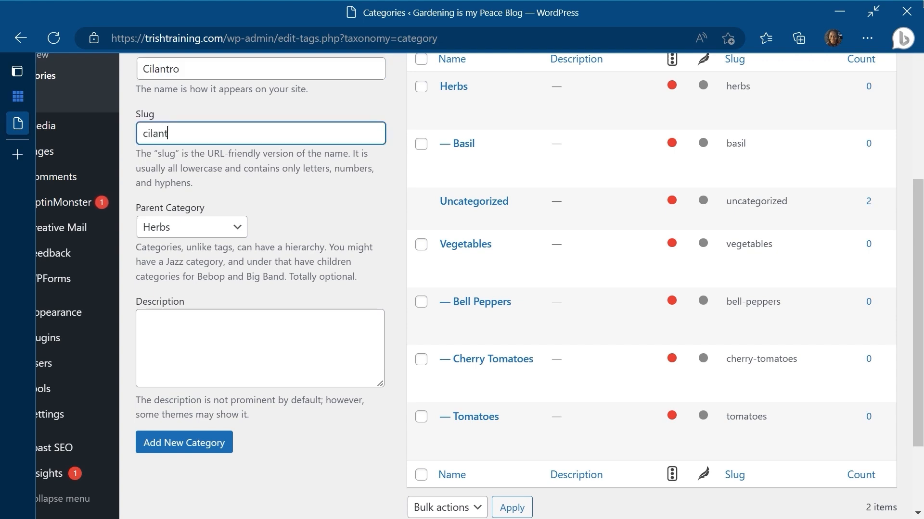
{"action": "type", "text": "ro"}
{"action": "left_click", "coordinate": [171, 448]}
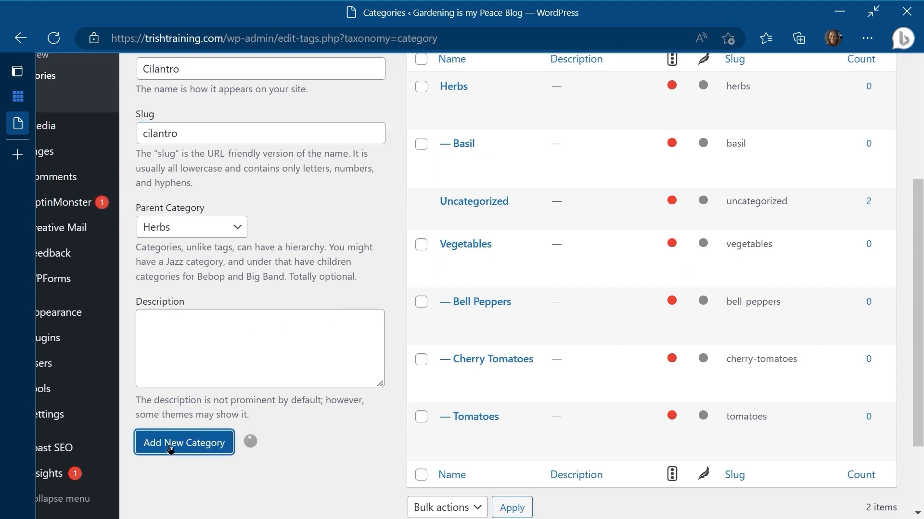
Step: Add a category named Mint with the slug mint under the parent Herbs
{"action": "left_click", "coordinate": [188, 70]}
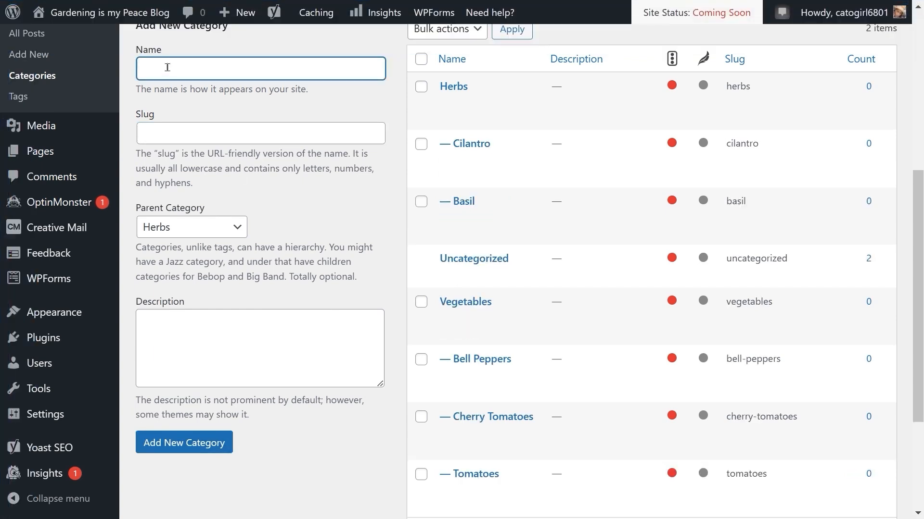
{"action": "type", "text": "Mint"}
{"action": "left_click", "coordinate": [169, 130]}
{"action": "type", "text": "m"}
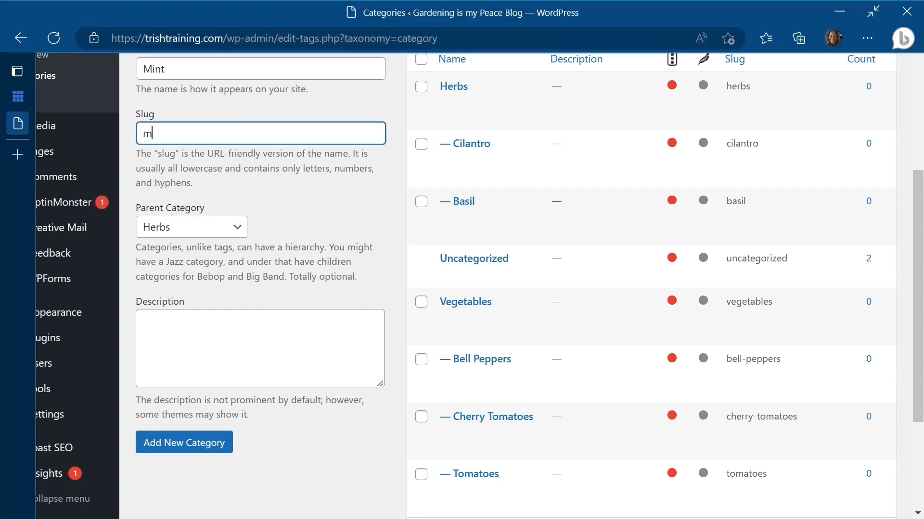
{"action": "type", "text": "int"}
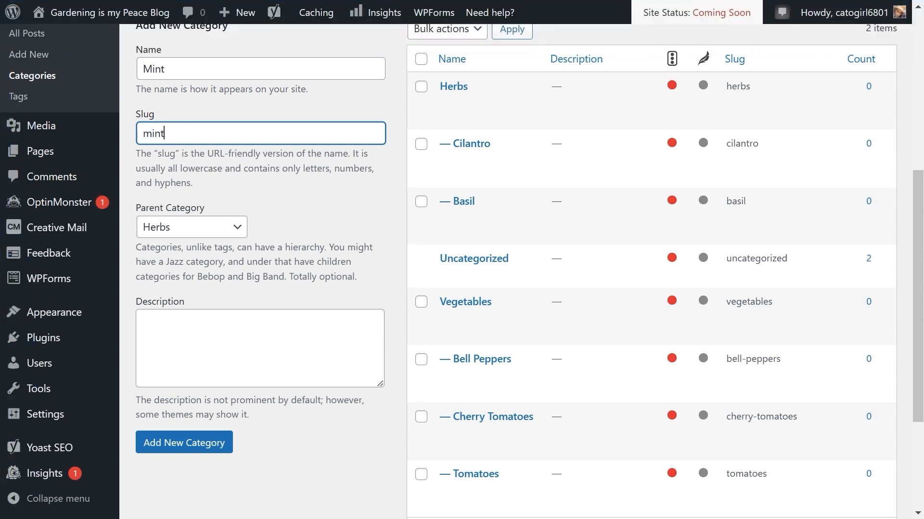
{"action": "left_click", "coordinate": [199, 454]}
{"action": "left_click", "coordinate": [199, 454]}
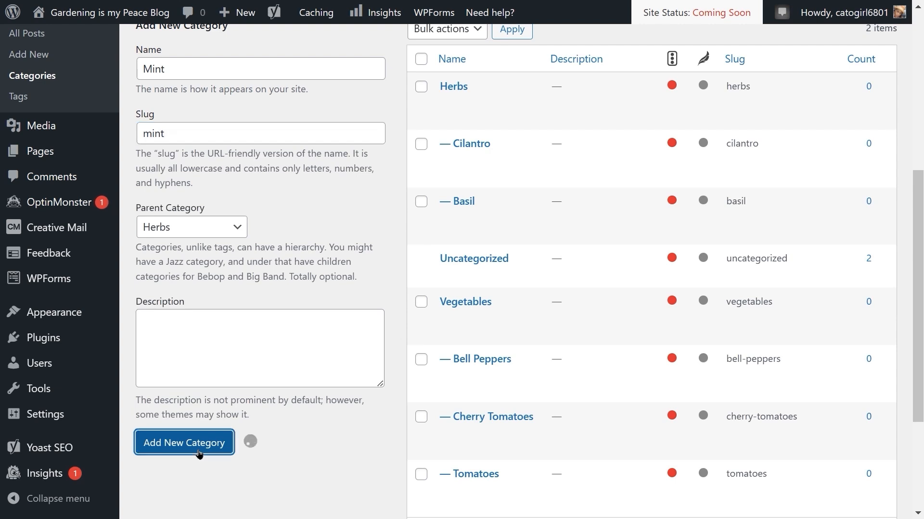
Step: Add a category named Oregano with the slug oregano under the parent Herbs
{"action": "left_click", "coordinate": [231, 73]}
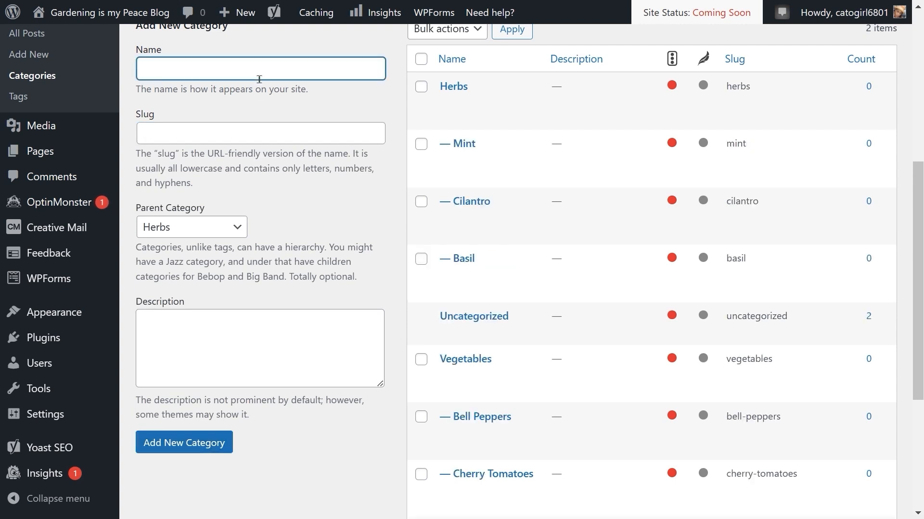
{"action": "type", "text": "Oregano"}
{"action": "key", "text": "Tab"}
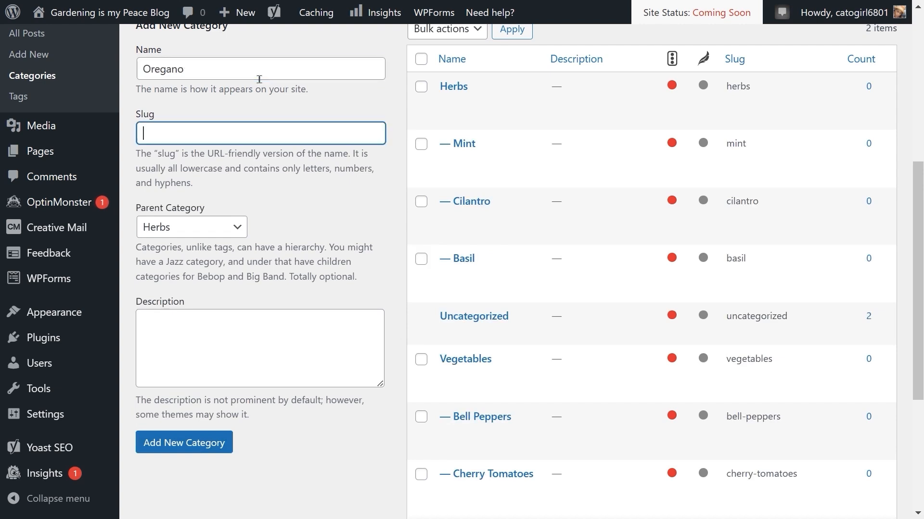
{"action": "type", "text": "org"}
{"action": "type", "text": "gano"}
{"action": "left_click", "coordinate": [182, 448]}
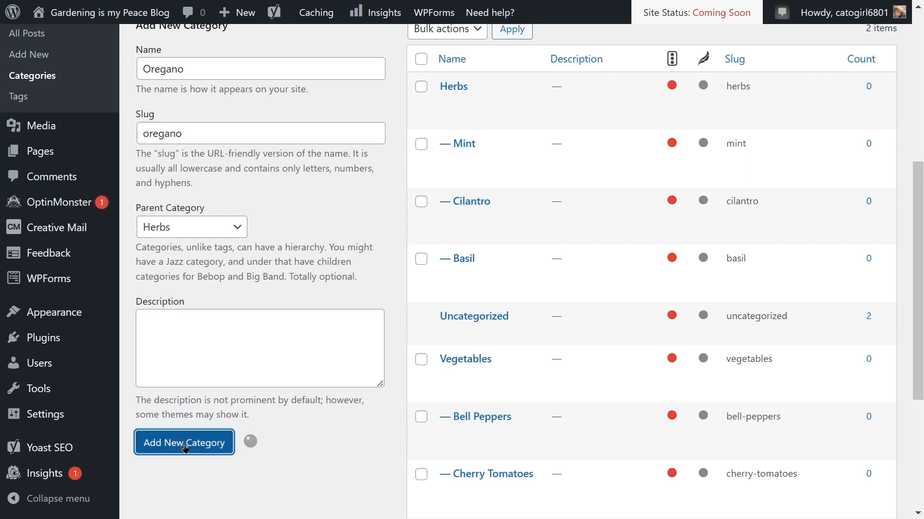
Step: Add a category named Rosemary with the slug rosemary under the parent Herbs
{"action": "left_click", "coordinate": [176, 75]}
{"action": "type", "text": "Ro"}
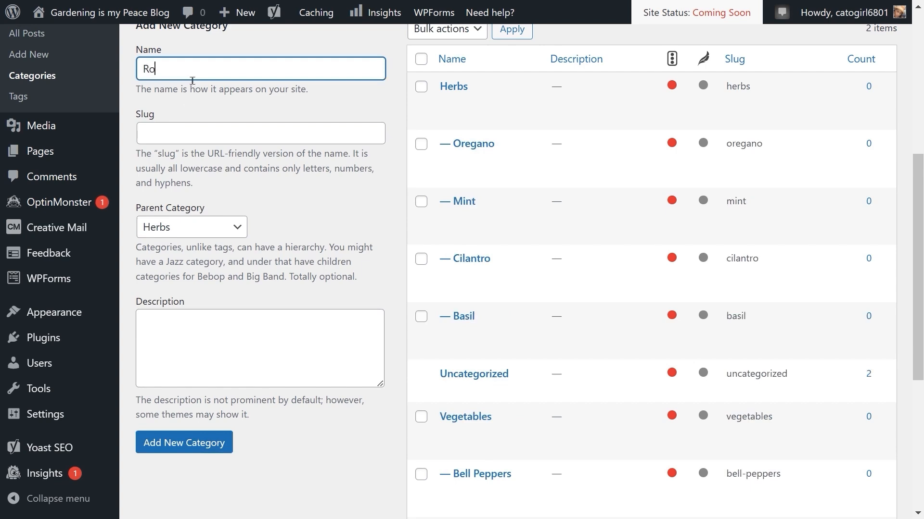
{"action": "type", "text": "semary"}
{"action": "key", "text": "Tab"}
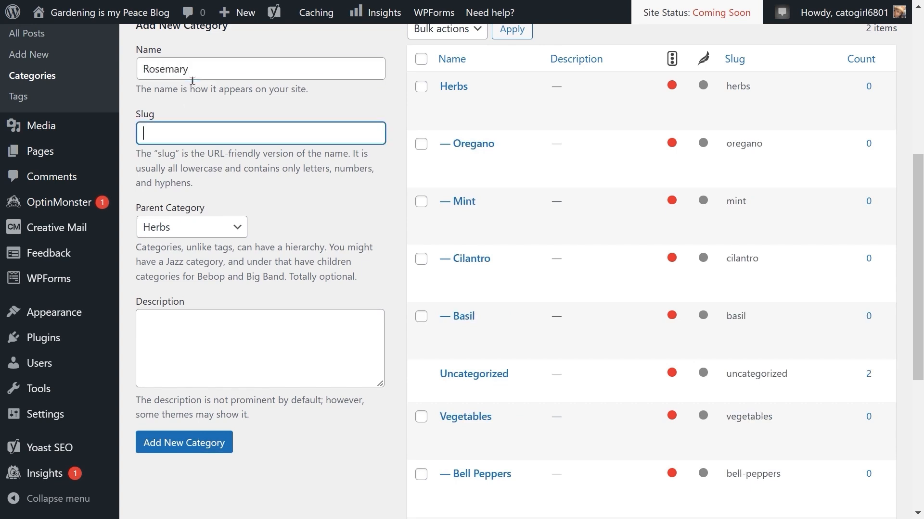
{"action": "type", "text": "rosemary"}
{"action": "left_click", "coordinate": [195, 444]}
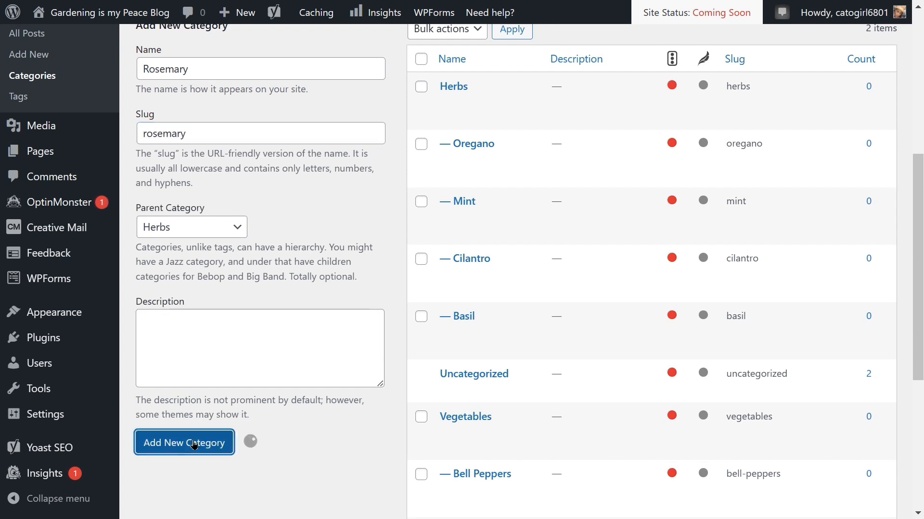
Step: Add a category named Thyme with the slug thyme under the parent Herbs
{"action": "left_click", "coordinate": [221, 69]}
{"action": "type", "text": "Thyme"}
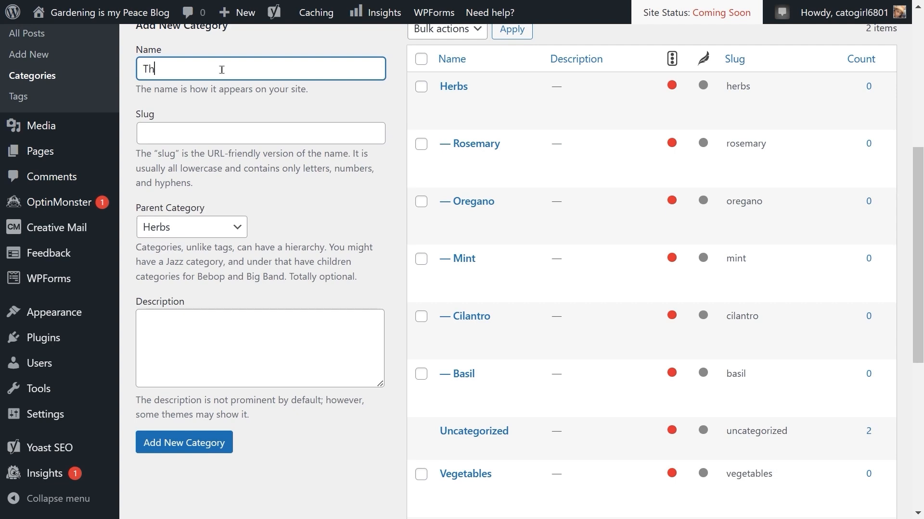
{"action": "key", "text": "Tab"}
{"action": "type", "text": "thyme"}
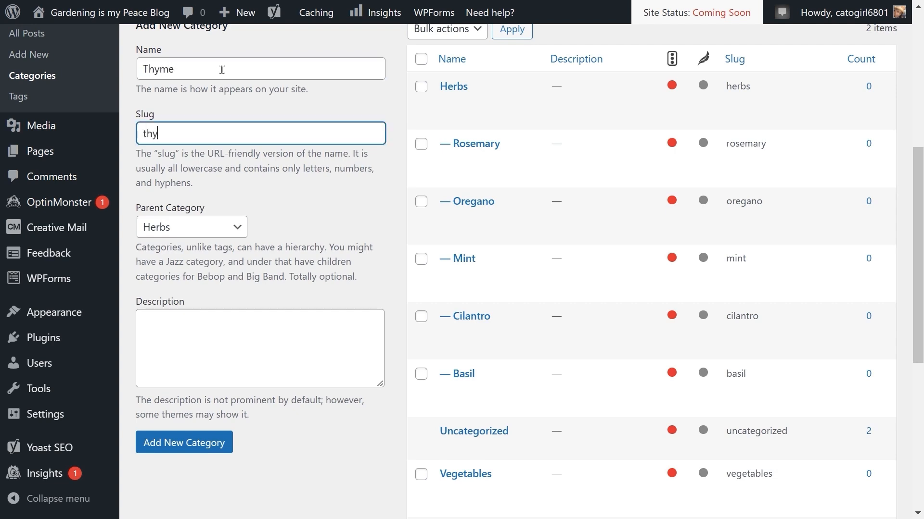
{"action": "left_click", "coordinate": [187, 454]}
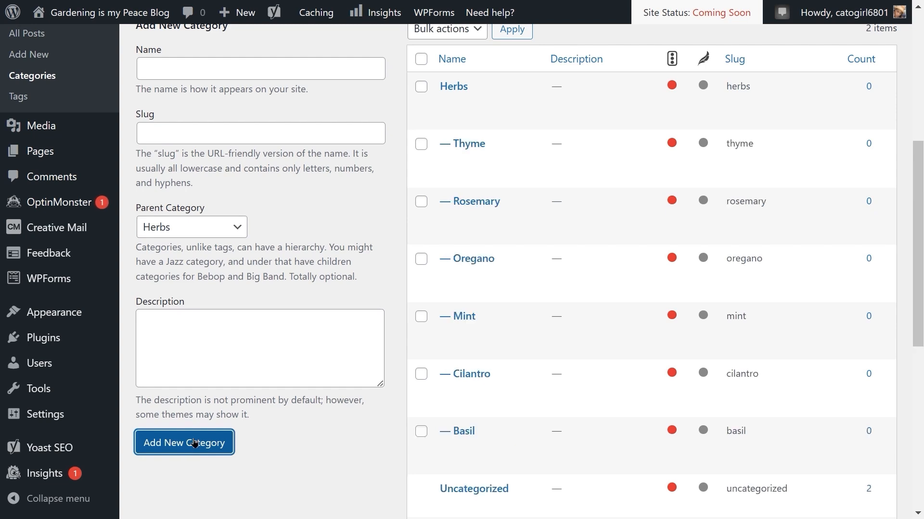
Step: Add a top-level category named Fruit with the slug fruit and no parent category
{"action": "left_click", "coordinate": [213, 73]}
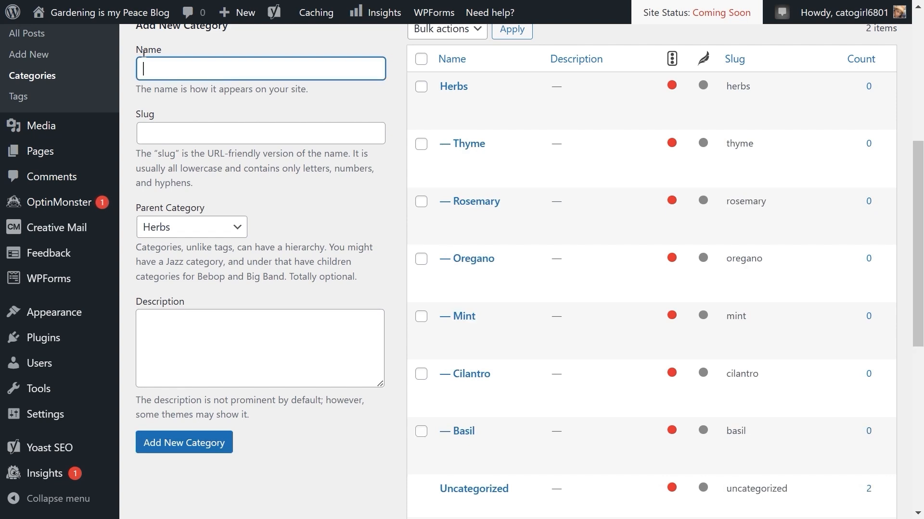
{"action": "type", "text": "Fruits"}
{"action": "key", "text": "BackSpace"}
{"action": "left_click", "coordinate": [187, 130]}
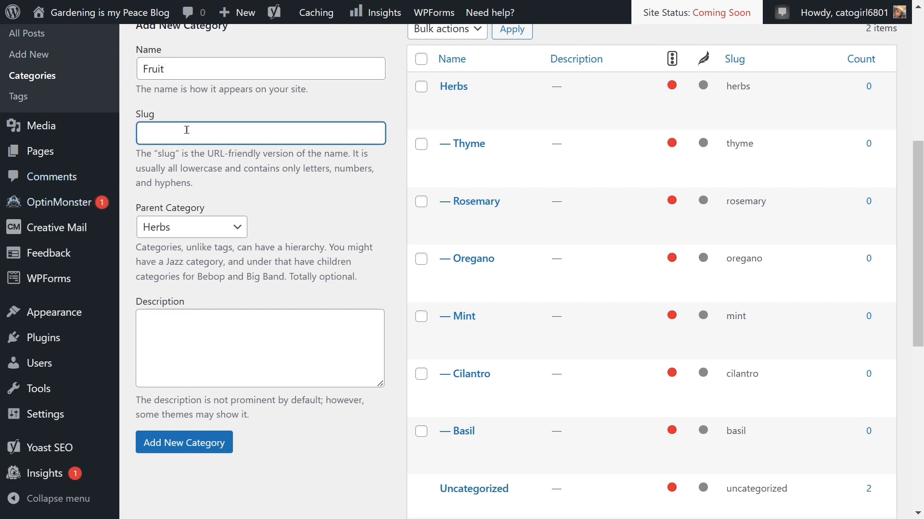
{"action": "type", "text": "fruit"}
{"action": "left_click", "coordinate": [238, 228]}
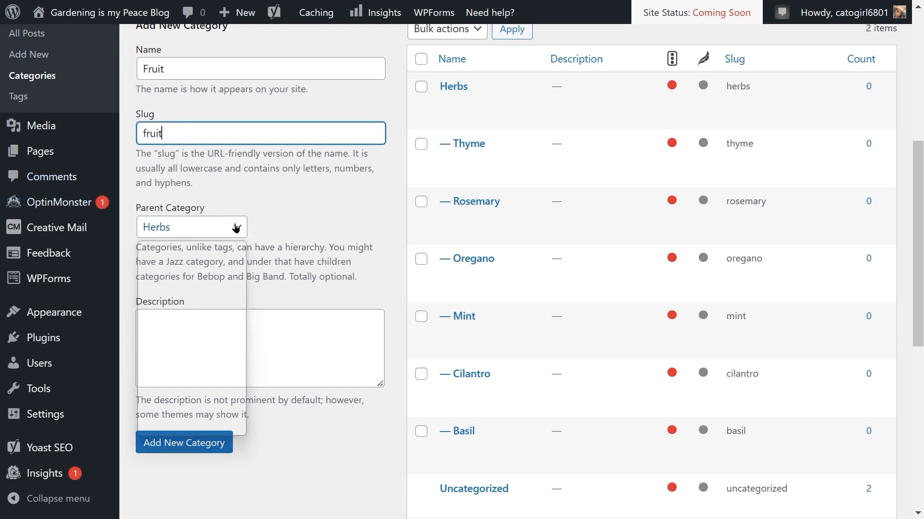
{"action": "left_click", "coordinate": [192, 251]}
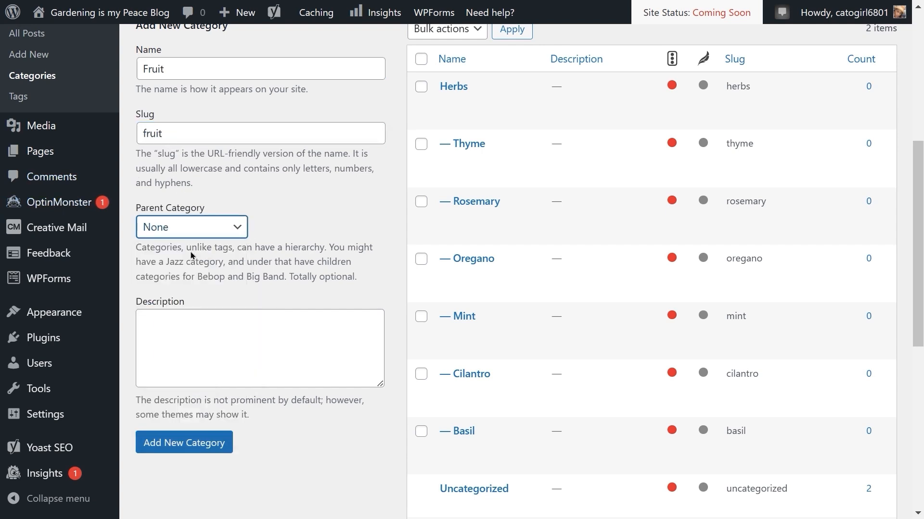
{"action": "left_click", "coordinate": [171, 439]}
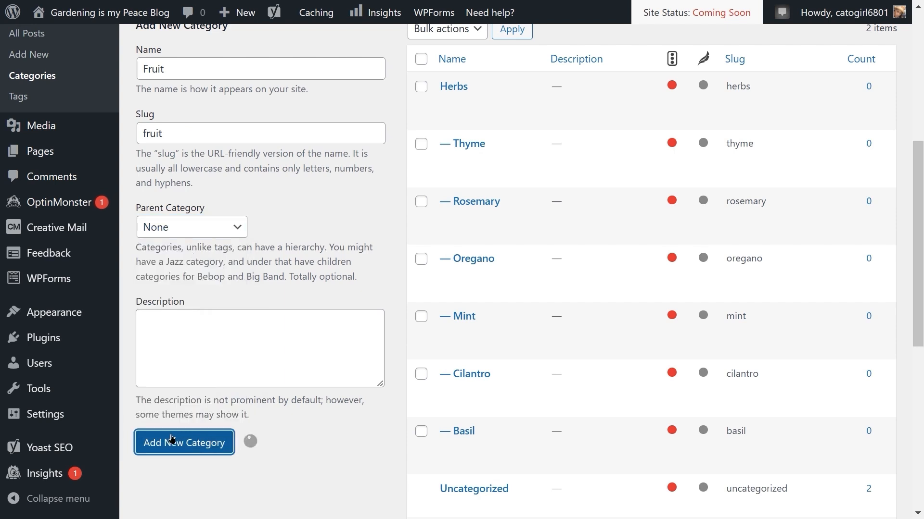
Step: Review the full categories list to check the hierarchy of parent categories and subcategories
{"action": "scroll", "coordinate": [172, 439], "scroll_direction": "up", "scroll_amount": 3}
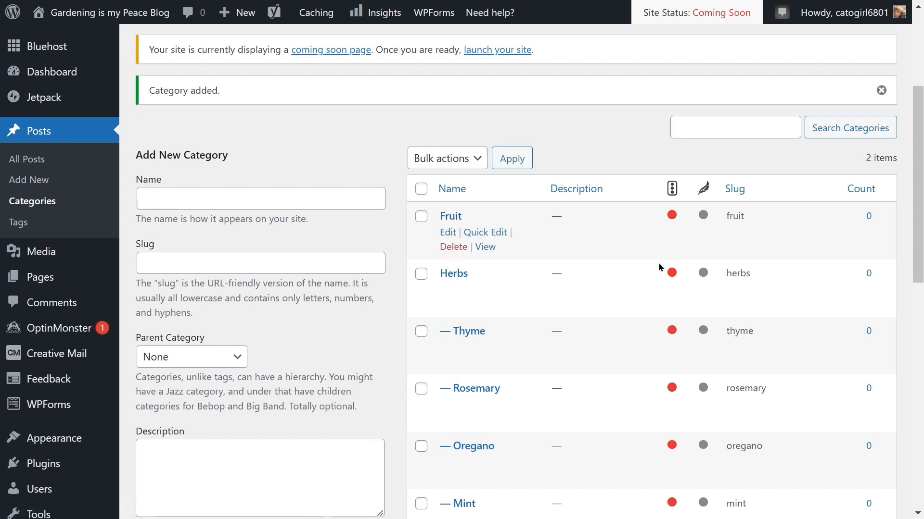
{"action": "scroll", "coordinate": [659, 268], "scroll_direction": "down", "scroll_amount": 2}
{"action": "scroll", "coordinate": [653, 270], "scroll_direction": "down", "scroll_amount": 8}
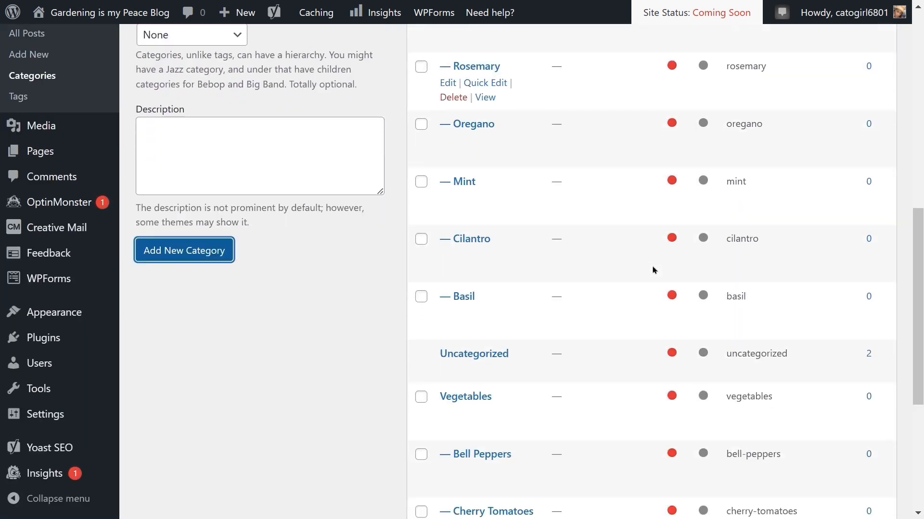
{"action": "scroll", "coordinate": [653, 270], "scroll_direction": "down", "scroll_amount": 3}
{"action": "scroll", "coordinate": [652, 269], "scroll_direction": "up", "scroll_amount": 6}
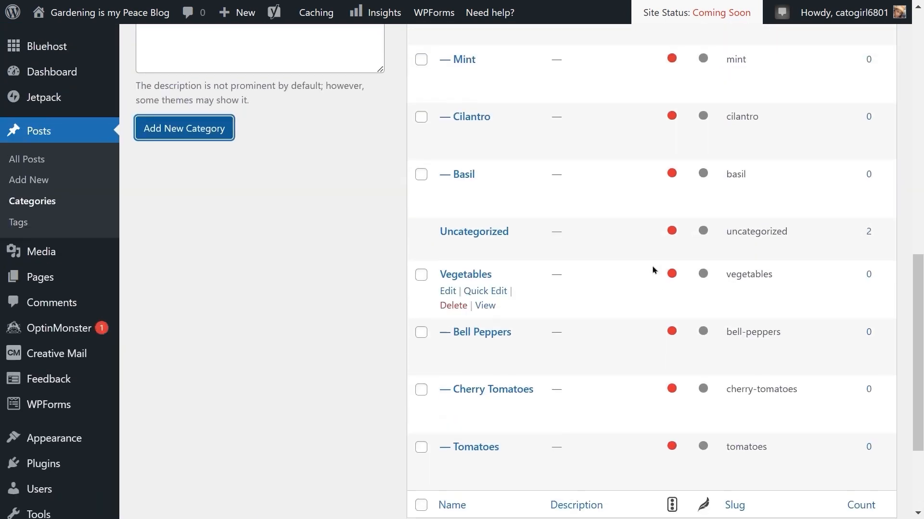
{"action": "scroll", "coordinate": [653, 269], "scroll_direction": "up", "scroll_amount": 4}
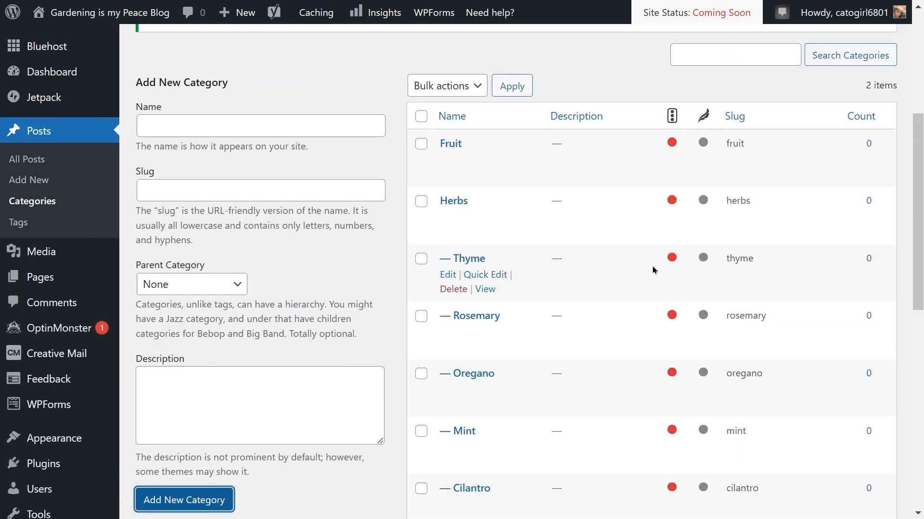
{"action": "scroll", "coordinate": [653, 270], "scroll_direction": "up", "scroll_amount": 1}
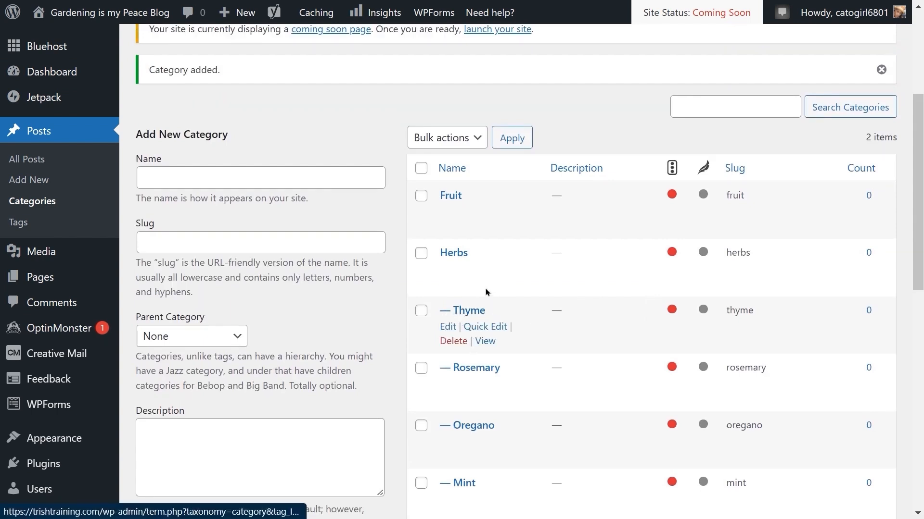
Step: Look through the categories list once more, from Fruit and the Herbs subcategories down to the Vegetables subcategories
{"action": "scroll", "coordinate": [518, 361], "scroll_direction": "down", "scroll_amount": 3}
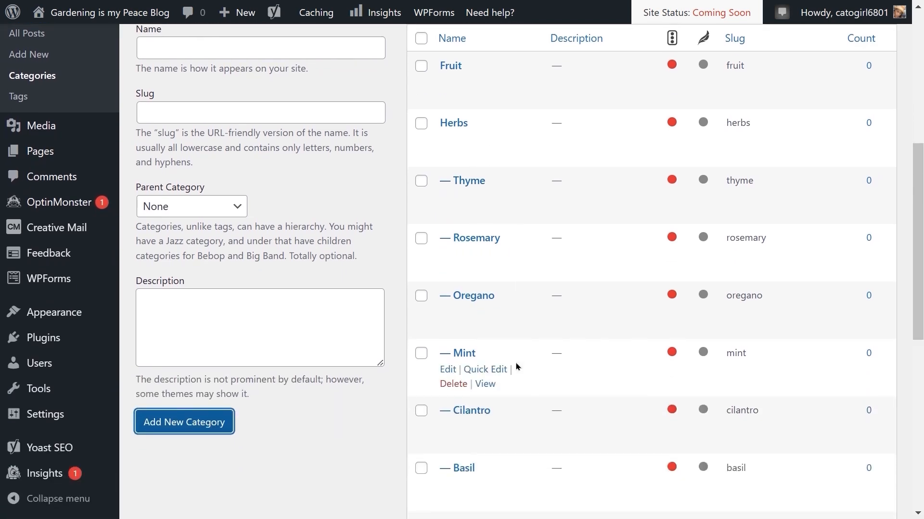
{"action": "scroll", "coordinate": [517, 367], "scroll_direction": "down", "scroll_amount": 6}
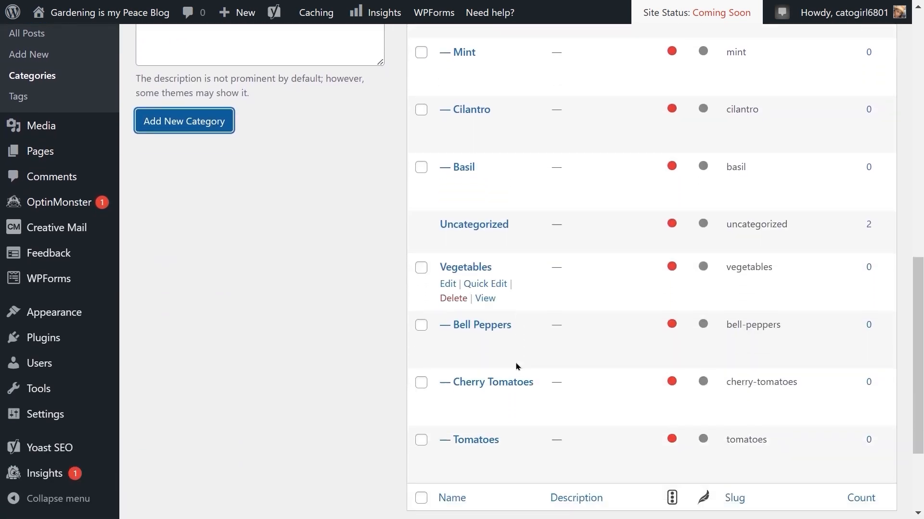
{"action": "scroll", "coordinate": [517, 366], "scroll_direction": "down", "scroll_amount": 1}
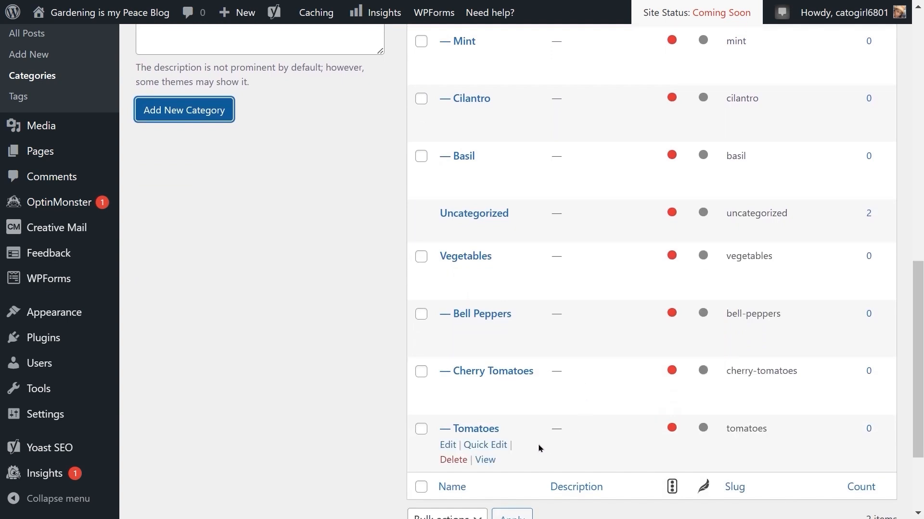
{"action": "scroll", "coordinate": [537, 447], "scroll_direction": "up", "scroll_amount": 9}
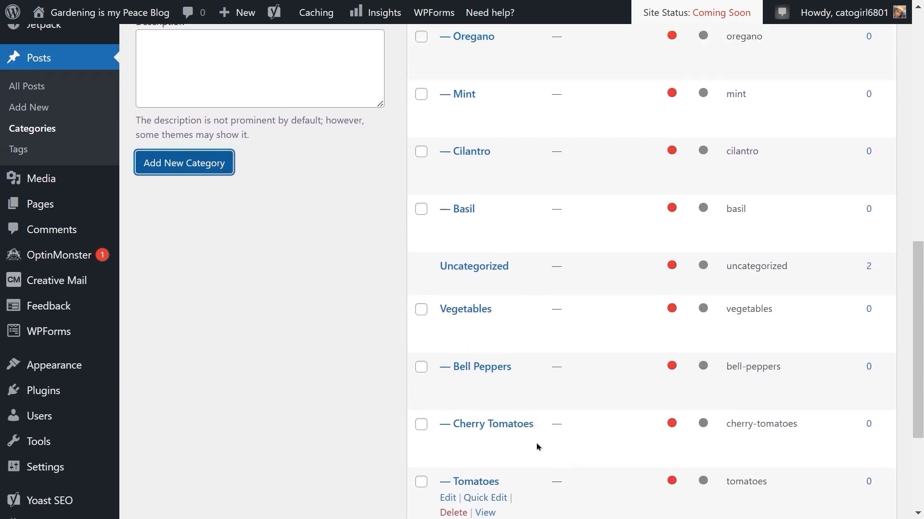
{"action": "scroll", "coordinate": [537, 447], "scroll_direction": "up", "scroll_amount": 5}
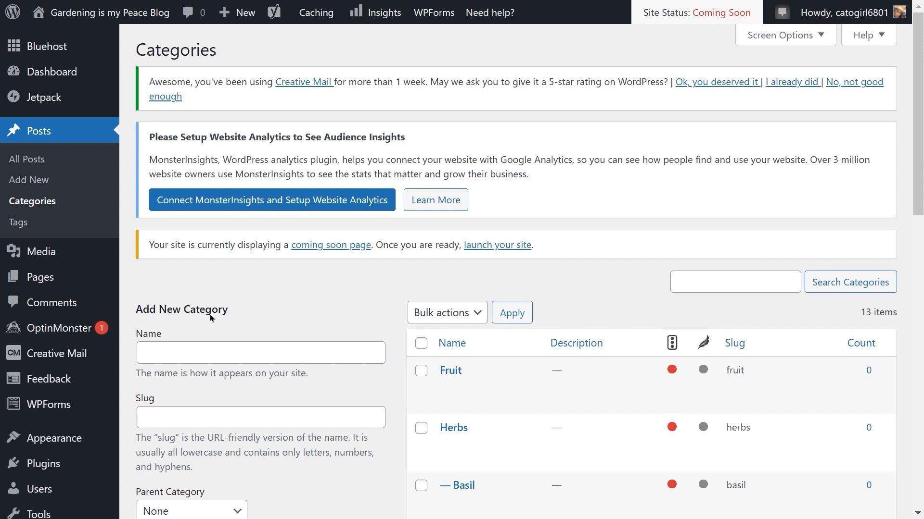
Step: Open the sticky post "About My Garden" for editing from the list of all posts
{"action": "left_click", "coordinate": [36, 161]}
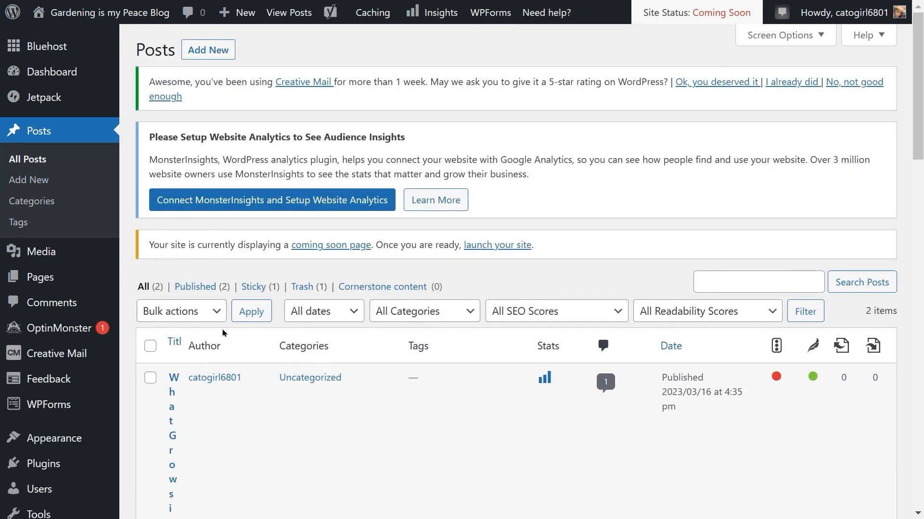
{"action": "scroll", "coordinate": [223, 341], "scroll_direction": "down", "scroll_amount": 5}
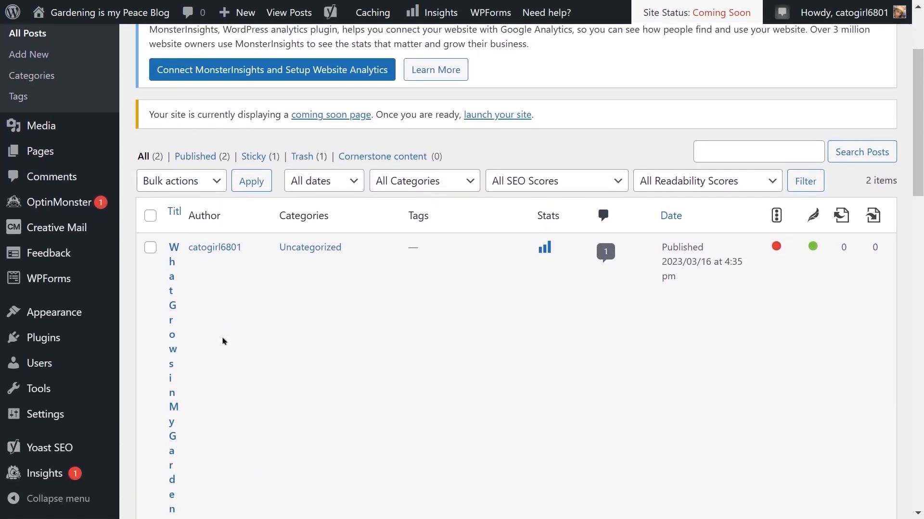
{"action": "scroll", "coordinate": [223, 342], "scroll_direction": "down", "scroll_amount": 6}
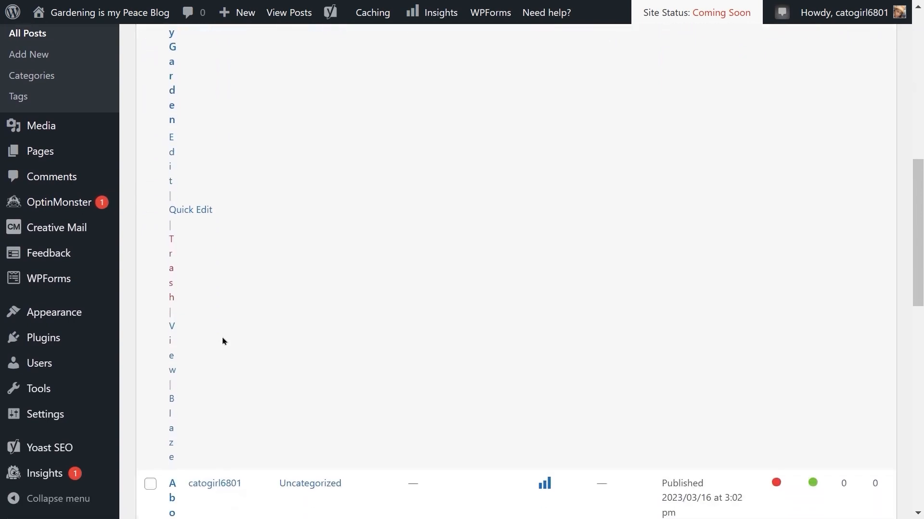
{"action": "scroll", "coordinate": [223, 341], "scroll_direction": "down", "scroll_amount": 6}
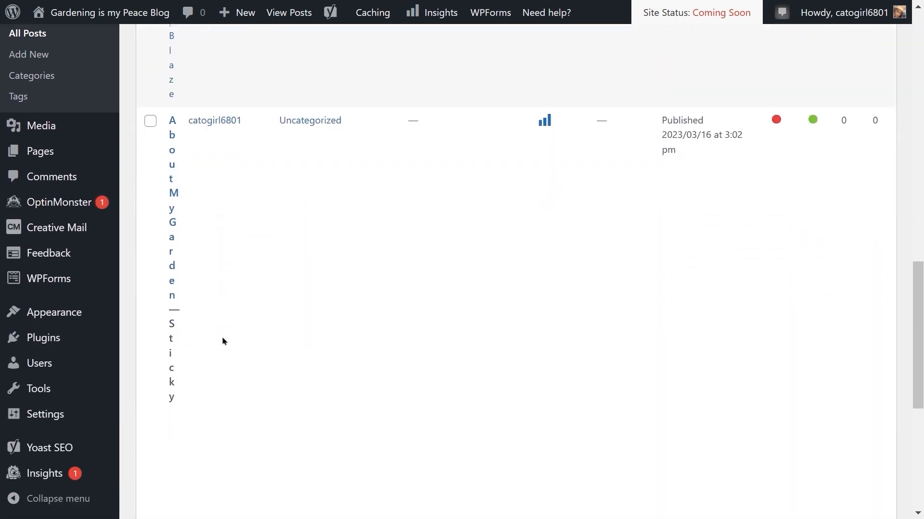
{"action": "scroll", "coordinate": [223, 342], "scroll_direction": "down", "scroll_amount": 1}
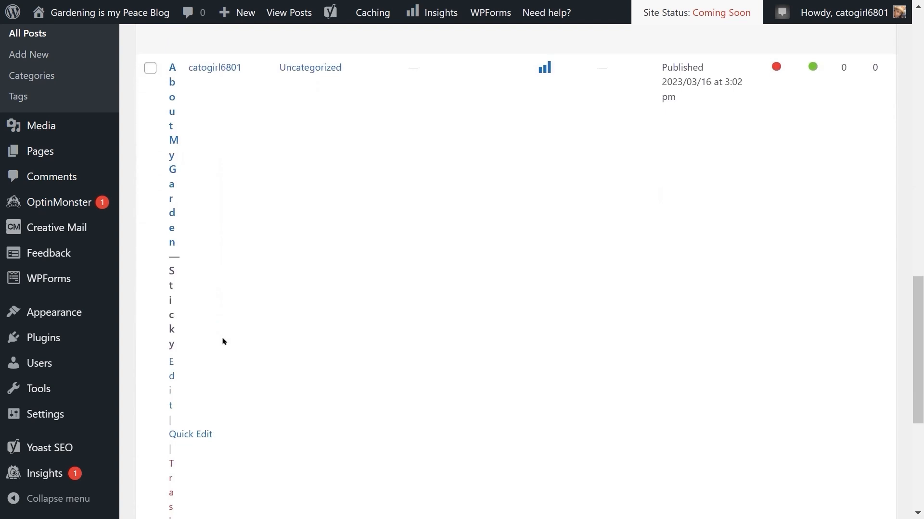
{"action": "scroll", "coordinate": [223, 341], "scroll_direction": "down", "scroll_amount": 3}
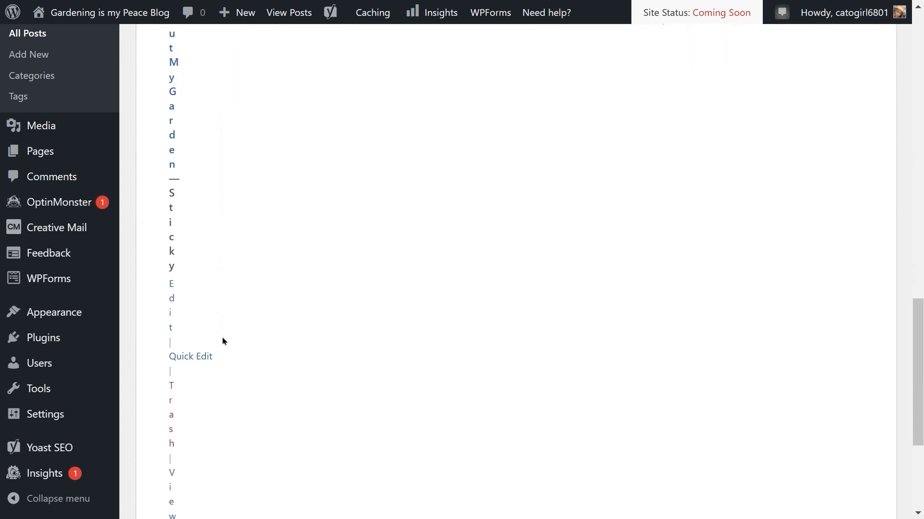
{"action": "left_click", "coordinate": [172, 303]}
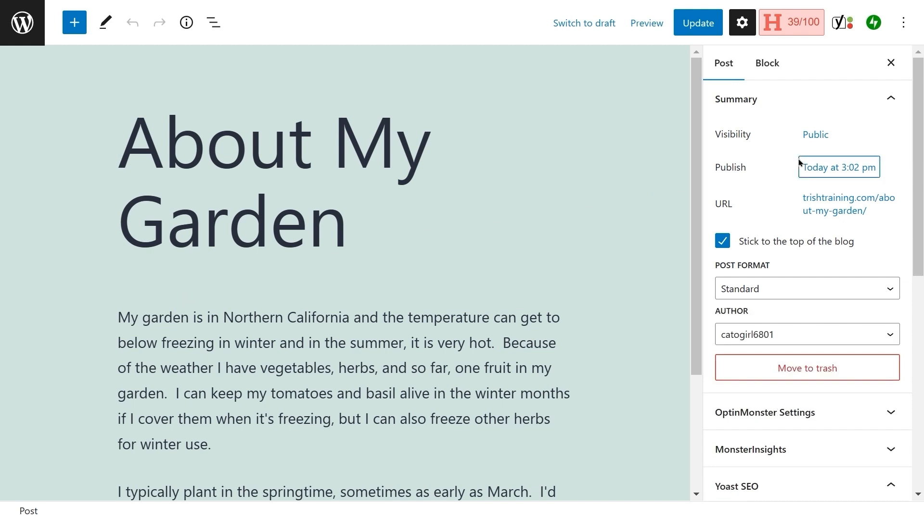
Step: Remove the Uncategorized category from the post and assign it to Fruit, Herbs and Vegetables instead
{"action": "scroll", "coordinate": [774, 220], "scroll_direction": "down", "scroll_amount": 5}
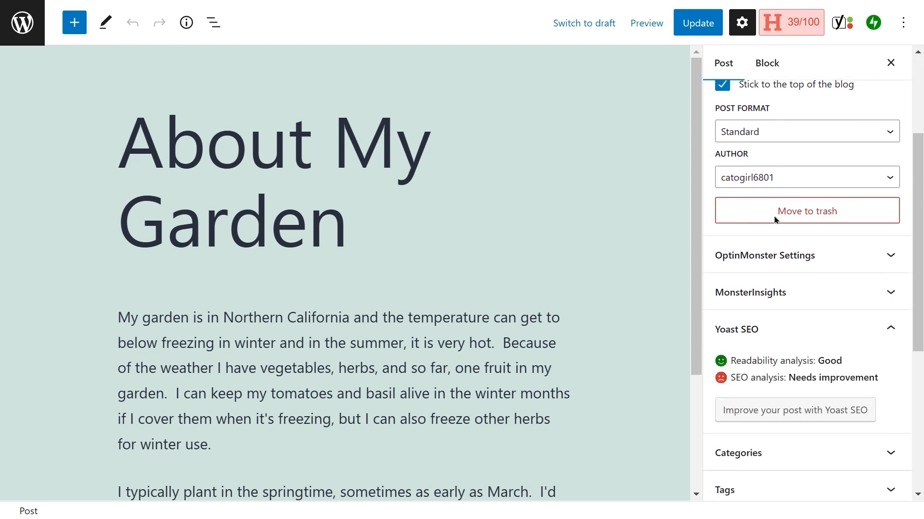
{"action": "scroll", "coordinate": [774, 219], "scroll_direction": "down", "scroll_amount": 1}
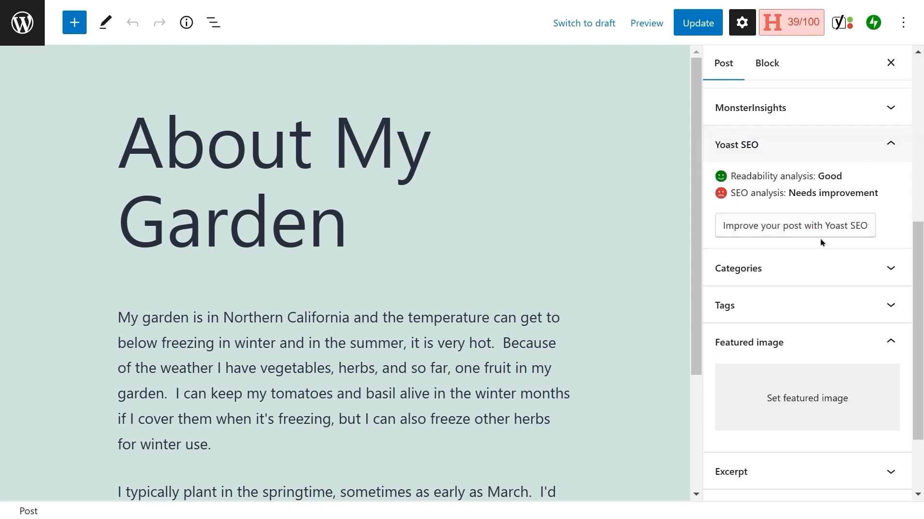
{"action": "left_click", "coordinate": [890, 270]}
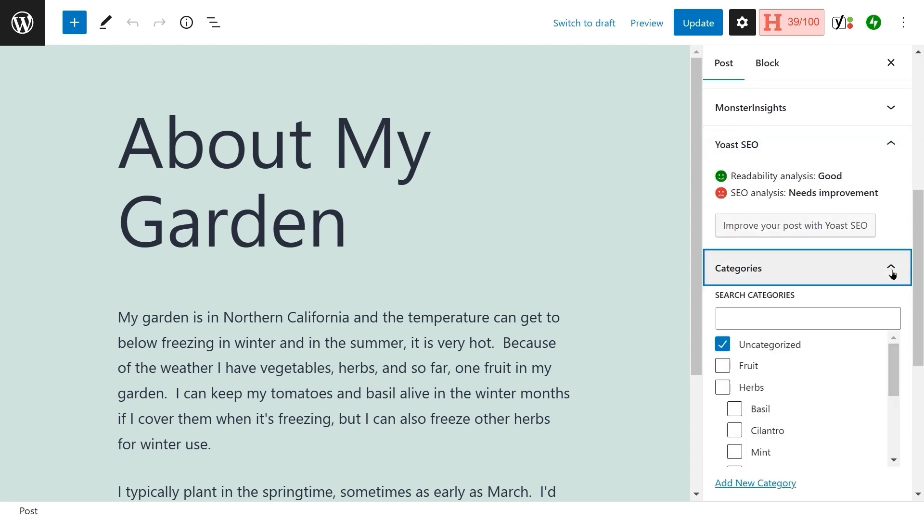
{"action": "scroll", "coordinate": [892, 273], "scroll_direction": "down", "scroll_amount": 2}
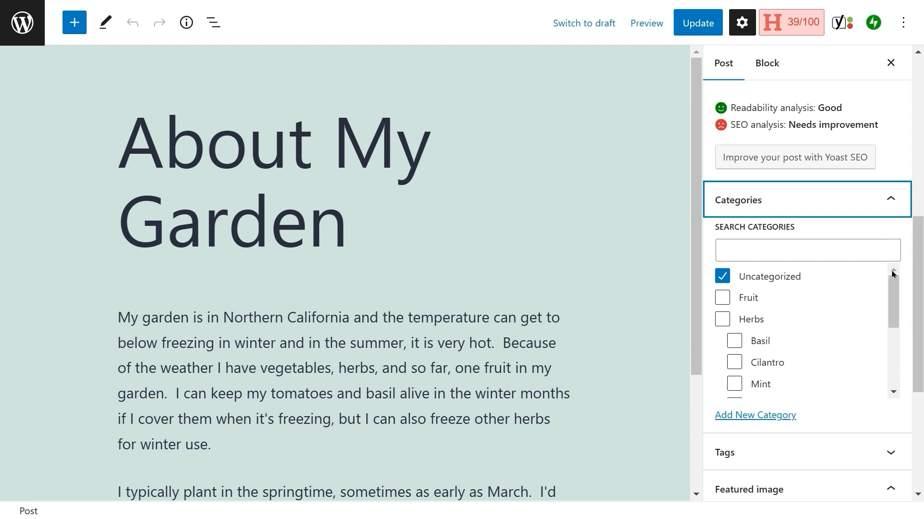
{"action": "left_click", "coordinate": [720, 279]}
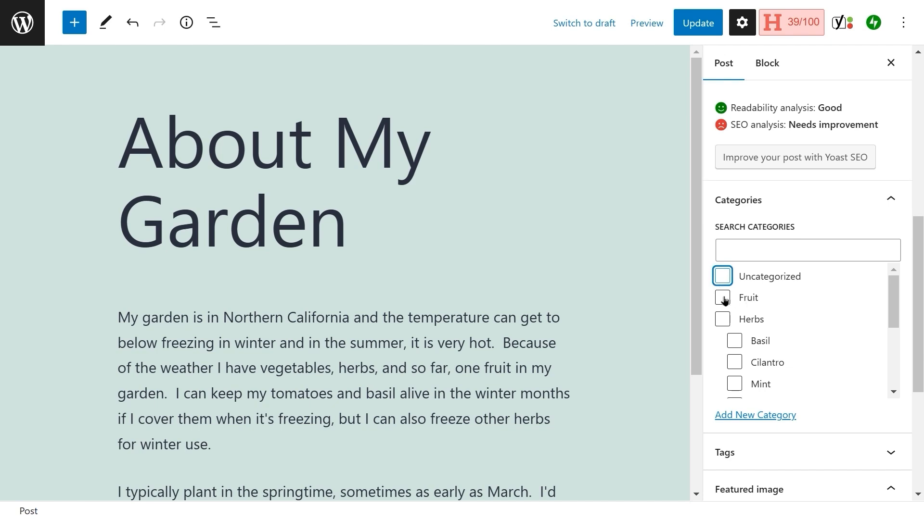
{"action": "left_click", "coordinate": [722, 299]}
{"action": "left_click", "coordinate": [723, 319]}
{"action": "scroll", "coordinate": [785, 320], "scroll_direction": "down", "scroll_amount": 5}
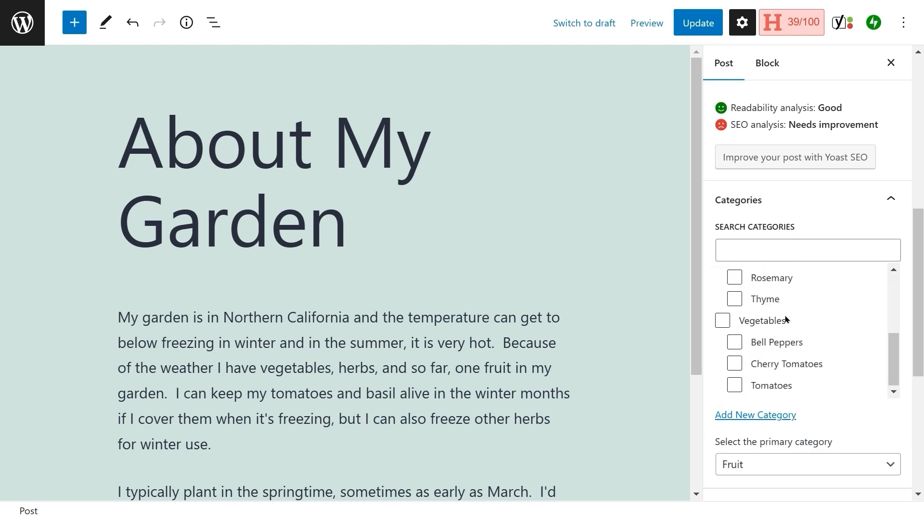
{"action": "left_click", "coordinate": [721, 323]}
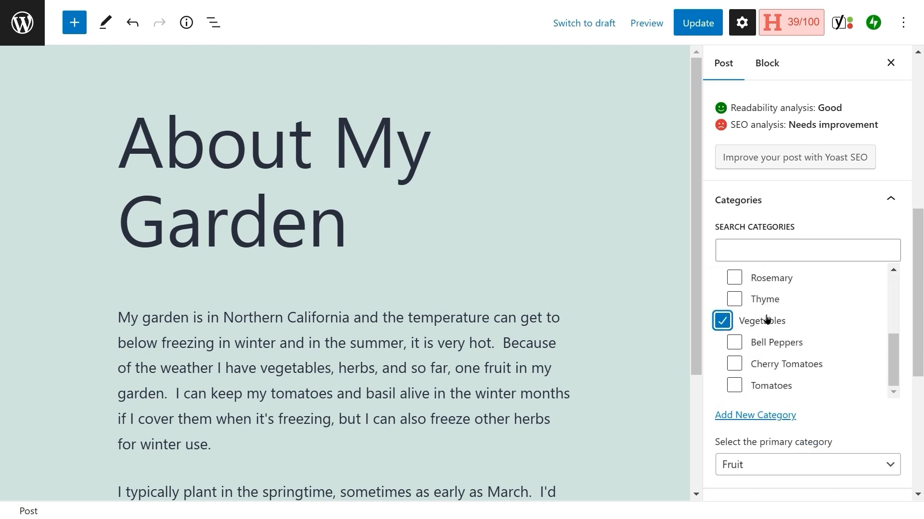
Step: Set the post's primary category to Vegetables and update the published post
{"action": "scroll", "coordinate": [884, 323], "scroll_direction": "down", "scroll_amount": 3}
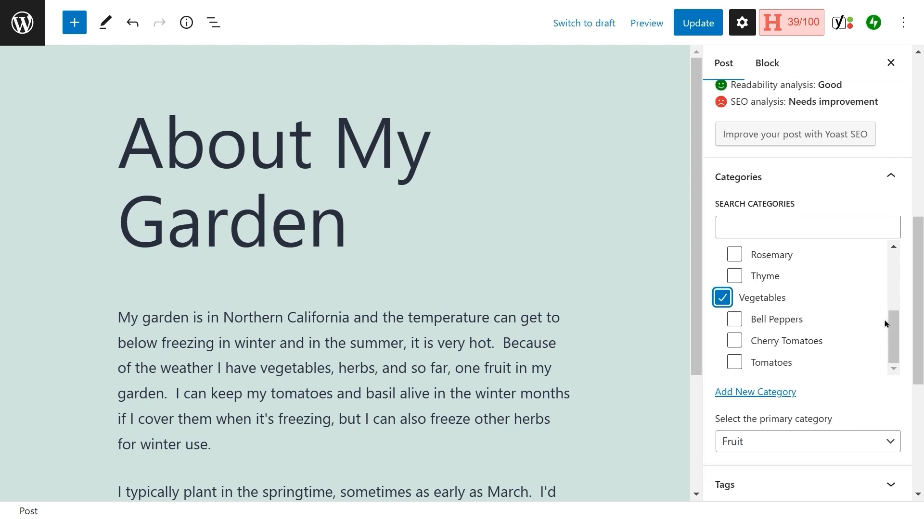
{"action": "scroll", "coordinate": [884, 323], "scroll_direction": "down", "scroll_amount": 2}
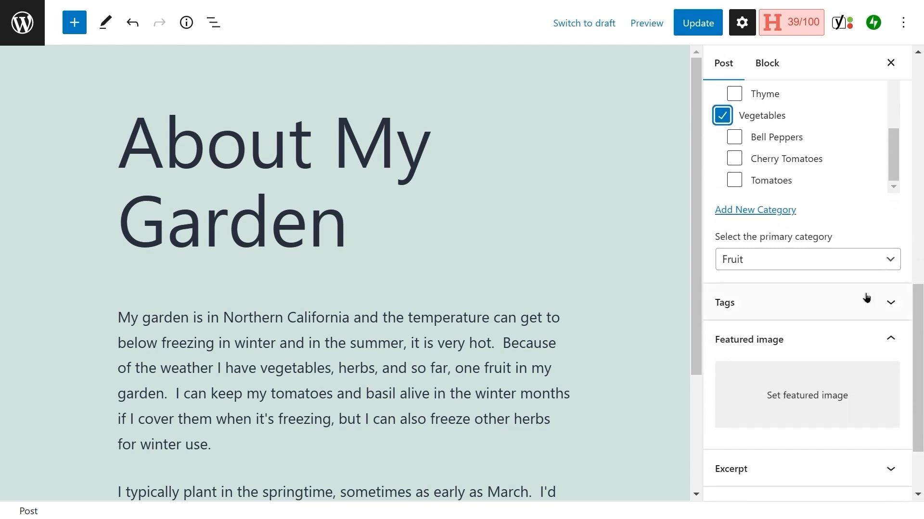
{"action": "left_click", "coordinate": [890, 266]}
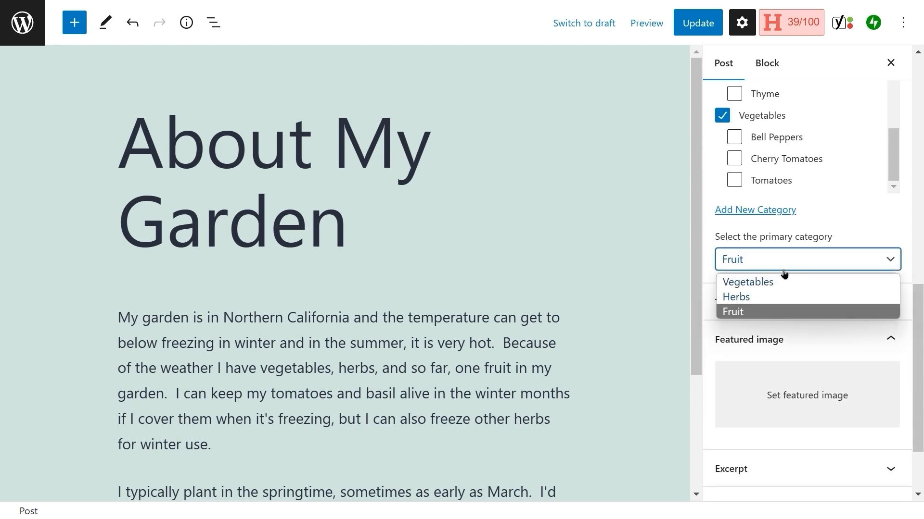
{"action": "left_click", "coordinate": [751, 283]}
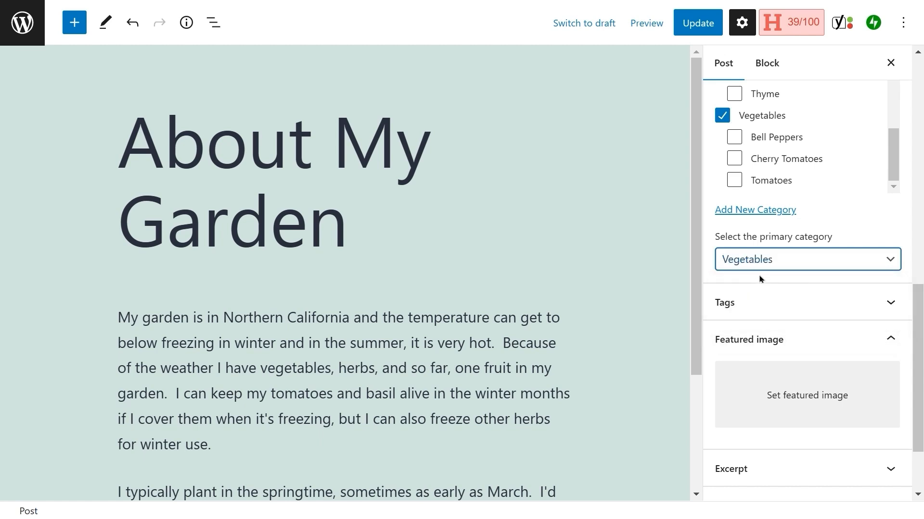
{"action": "scroll", "coordinate": [774, 251], "scroll_direction": "up", "scroll_amount": 3}
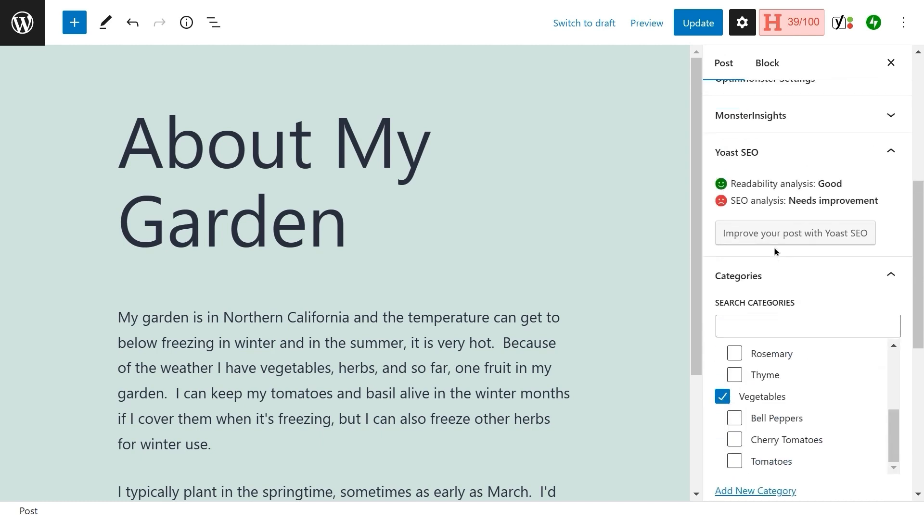
{"action": "scroll", "coordinate": [774, 252], "scroll_direction": "up", "scroll_amount": 6}
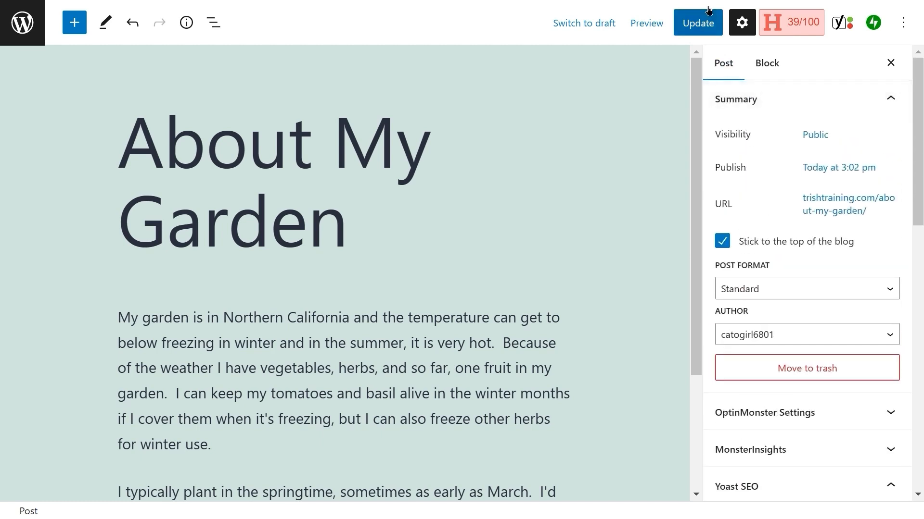
{"action": "left_click", "coordinate": [694, 22]}
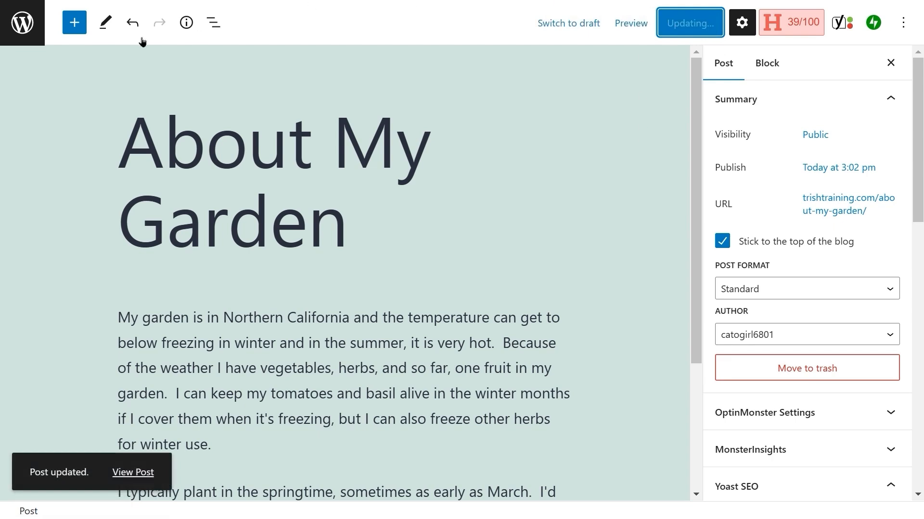
Step: Return to the posts list and open Quick Edit for the post "What Grows in My Garden"
{"action": "left_click", "coordinate": [18, 24]}
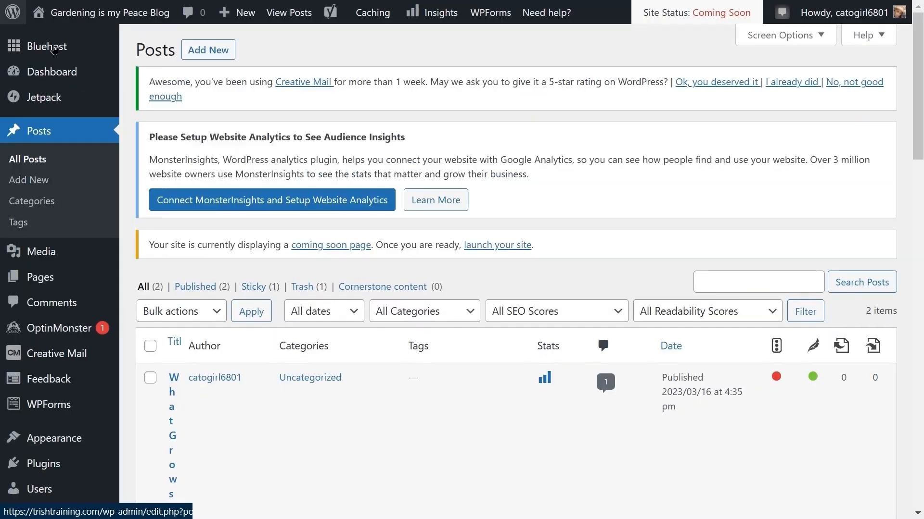
{"action": "scroll", "coordinate": [254, 412], "scroll_direction": "down", "scroll_amount": 2}
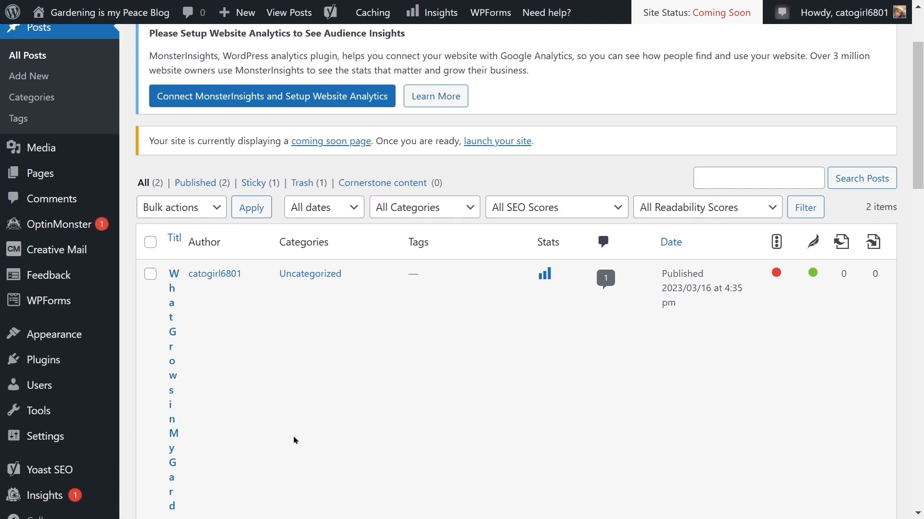
{"action": "scroll", "coordinate": [224, 428], "scroll_direction": "down", "scroll_amount": 2}
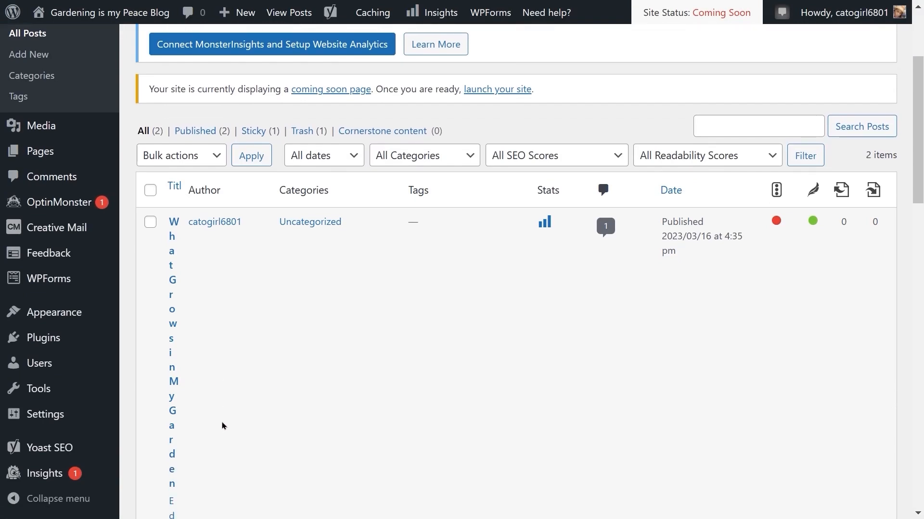
{"action": "scroll", "coordinate": [219, 412], "scroll_direction": "down", "scroll_amount": 2}
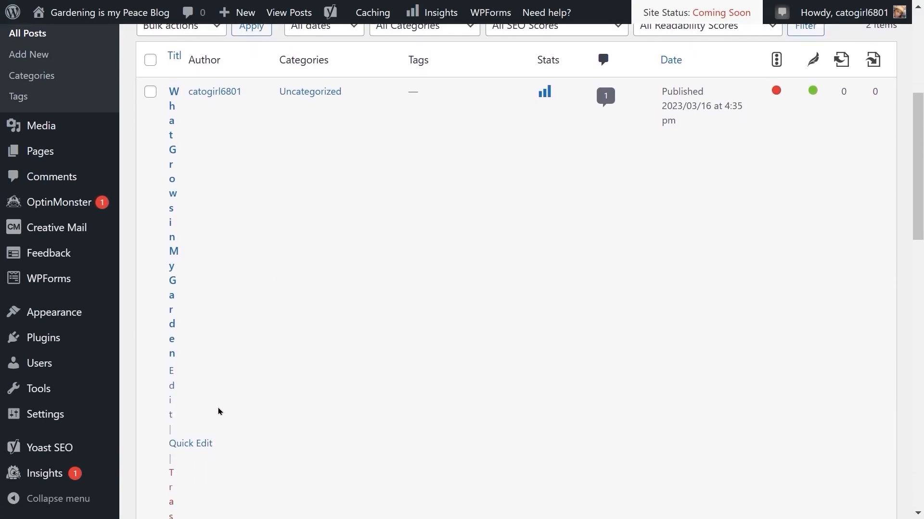
{"action": "left_click", "coordinate": [182, 444]}
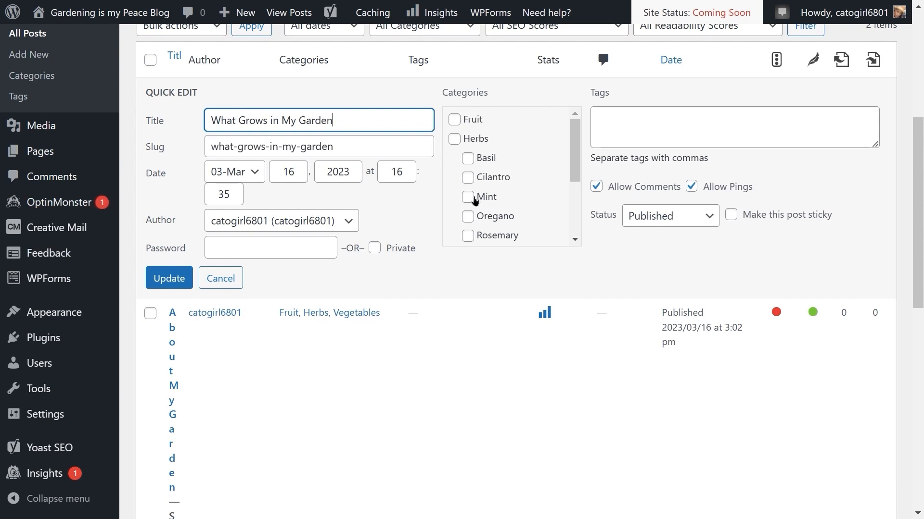
Step: Assign the post "What Grows in My Garden" to the Fruit and Herbs categories in Quick Edit
{"action": "scroll", "coordinate": [474, 201], "scroll_direction": "down", "scroll_amount": 2}
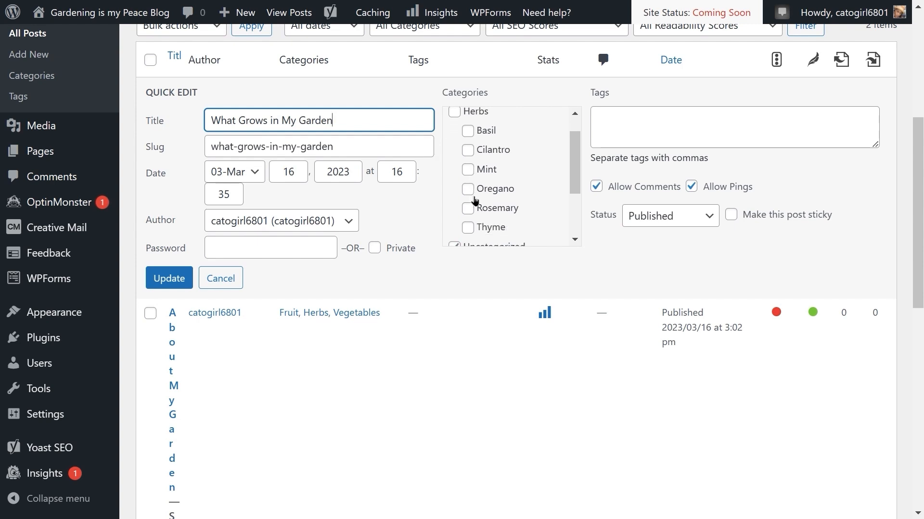
{"action": "scroll", "coordinate": [475, 201], "scroll_direction": "up", "scroll_amount": 2}
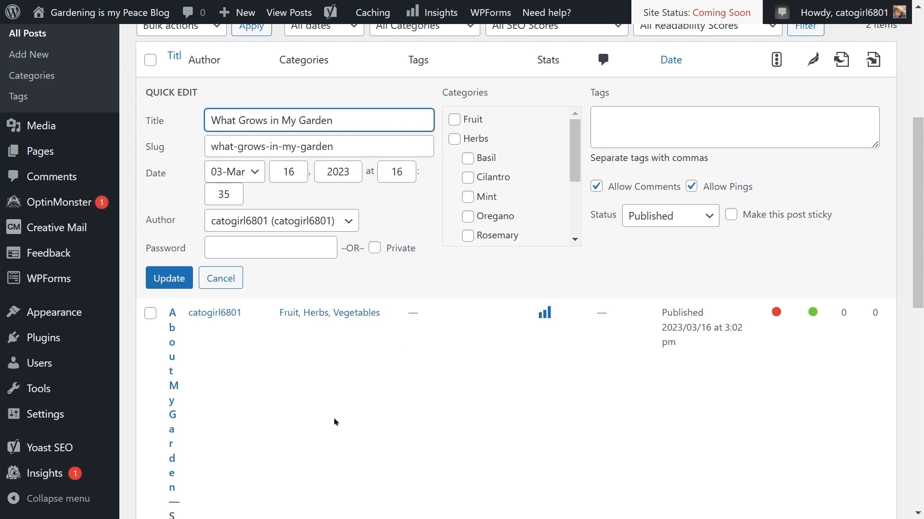
{"action": "scroll", "coordinate": [334, 422], "scroll_direction": "down", "scroll_amount": 2}
{"action": "scroll", "coordinate": [333, 421], "scroll_direction": "up", "scroll_amount": 4}
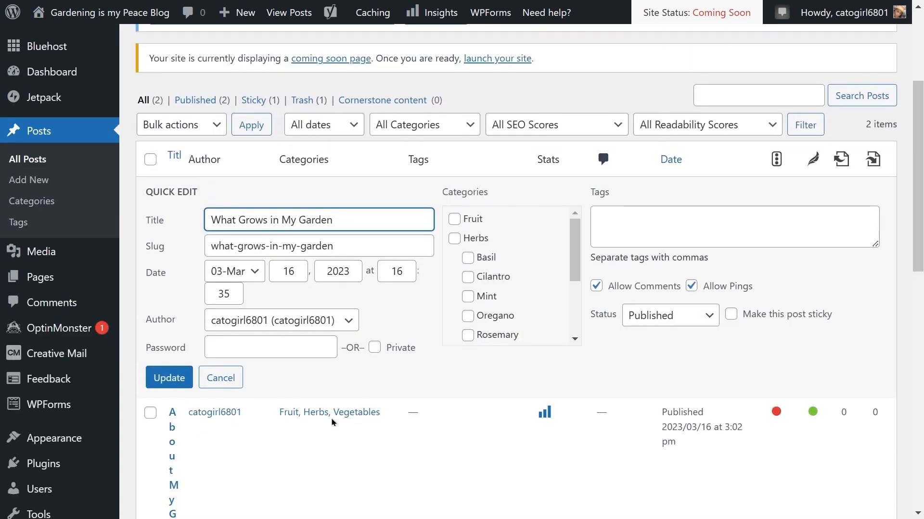
{"action": "scroll", "coordinate": [332, 422], "scroll_direction": "up", "scroll_amount": 1}
{"action": "left_click", "coordinate": [454, 275]}
{"action": "left_click", "coordinate": [454, 295]}
Step: Remove the Uncategorized category from "What Grows in My Garden" and assign the post to Vegetables instead
{"action": "scroll", "coordinate": [463, 339], "scroll_direction": "down", "scroll_amount": 2}
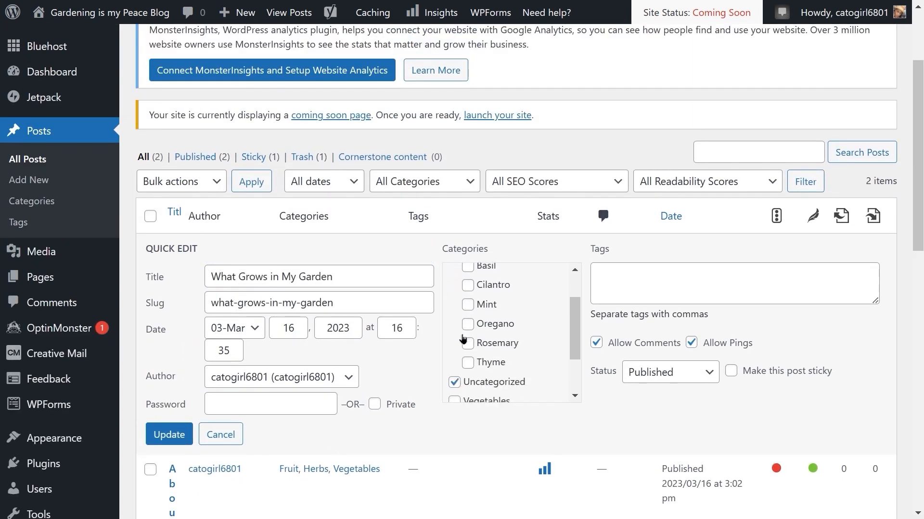
{"action": "scroll", "coordinate": [463, 339], "scroll_direction": "down", "scroll_amount": 1}
{"action": "left_click", "coordinate": [455, 340]}
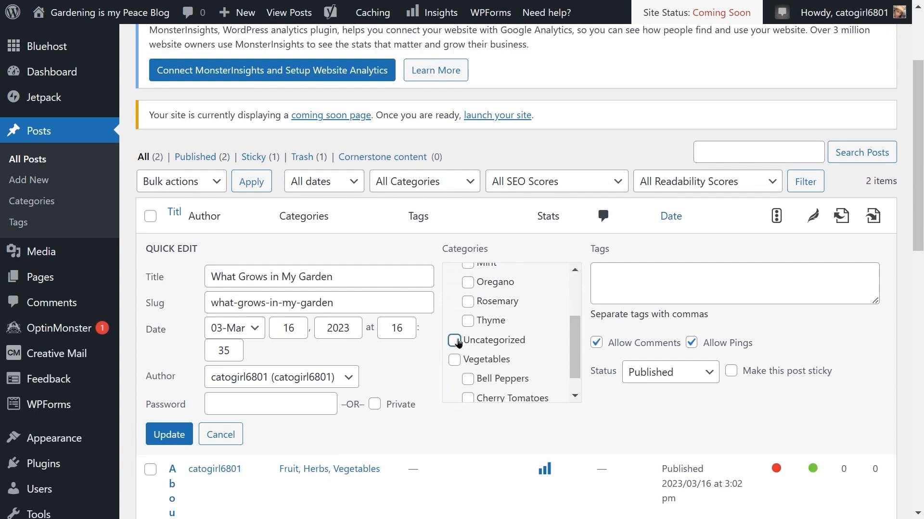
{"action": "scroll", "coordinate": [456, 340], "scroll_direction": "down", "scroll_amount": 1}
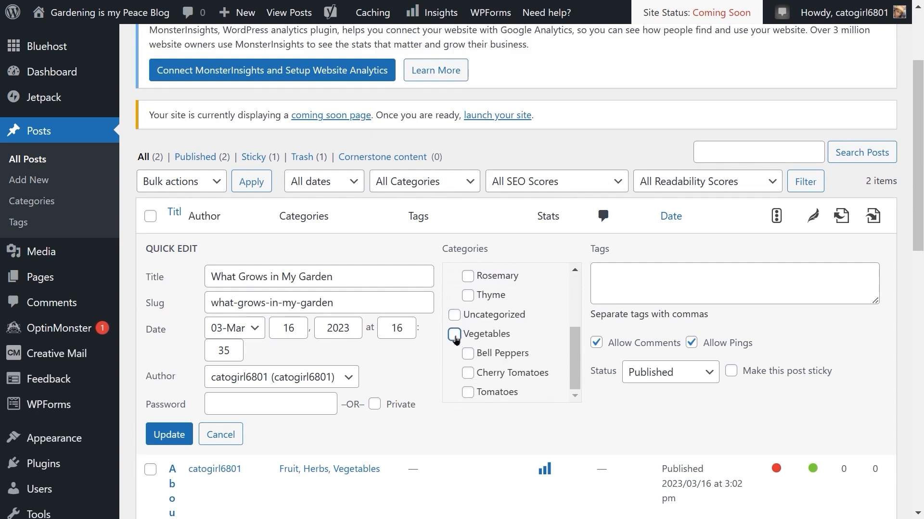
{"action": "left_click", "coordinate": [455, 336]}
Step: Save the Quick Edit category changes for "What Grows in My Garden" and check its categories in the posts list
{"action": "scroll", "coordinate": [447, 442], "scroll_direction": "down", "scroll_amount": 1}
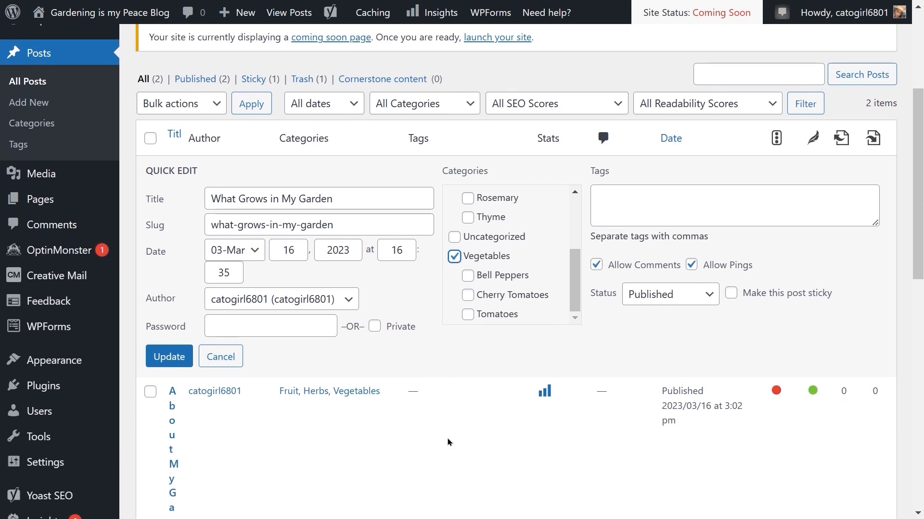
{"action": "scroll", "coordinate": [448, 442], "scroll_direction": "down", "scroll_amount": 4}
{"action": "scroll", "coordinate": [447, 442], "scroll_direction": "up", "scroll_amount": 7}
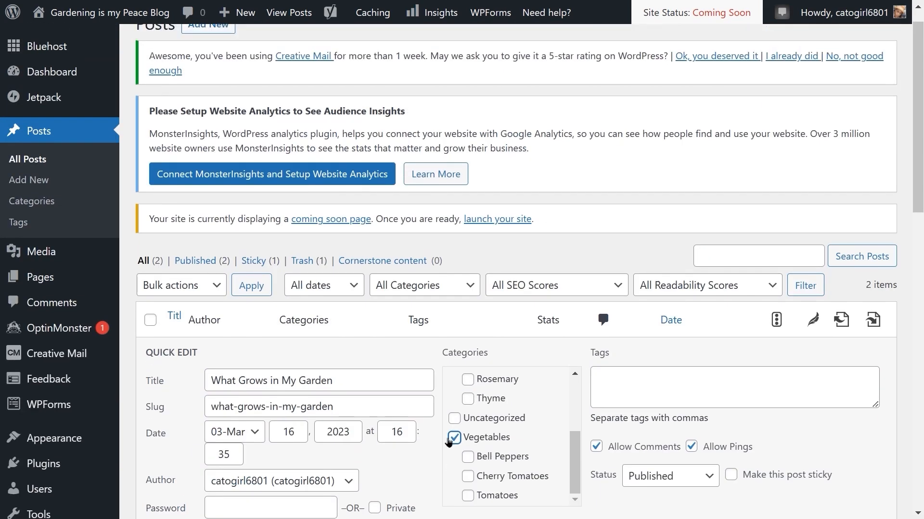
{"action": "scroll", "coordinate": [514, 432], "scroll_direction": "down", "scroll_amount": 4}
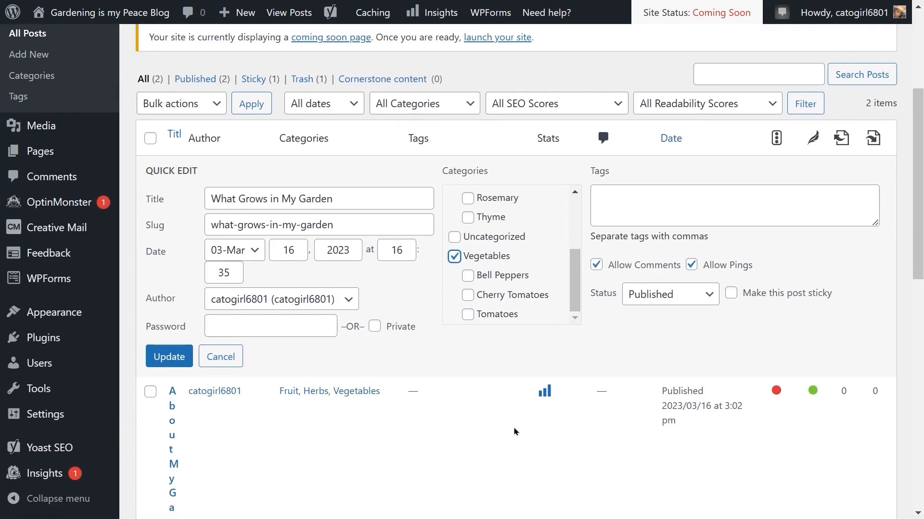
{"action": "scroll", "coordinate": [514, 431], "scroll_direction": "down", "scroll_amount": 2}
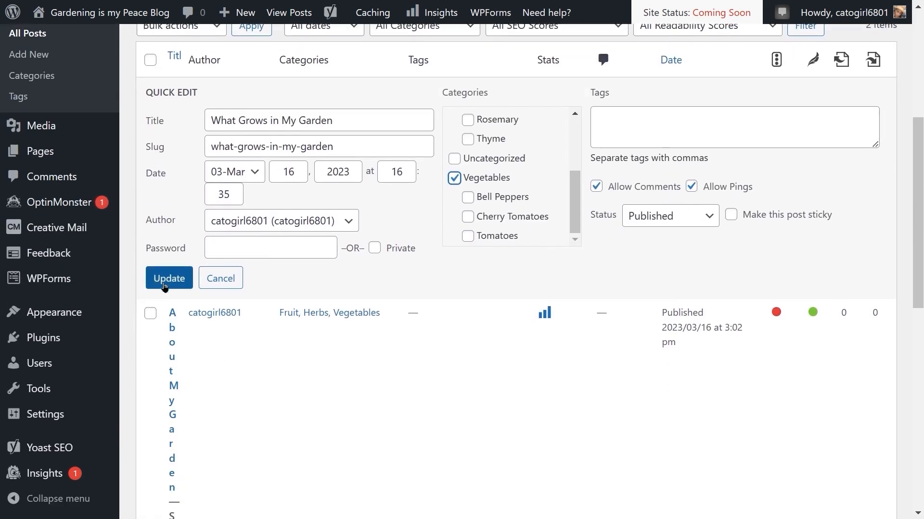
{"action": "left_click", "coordinate": [164, 287]}
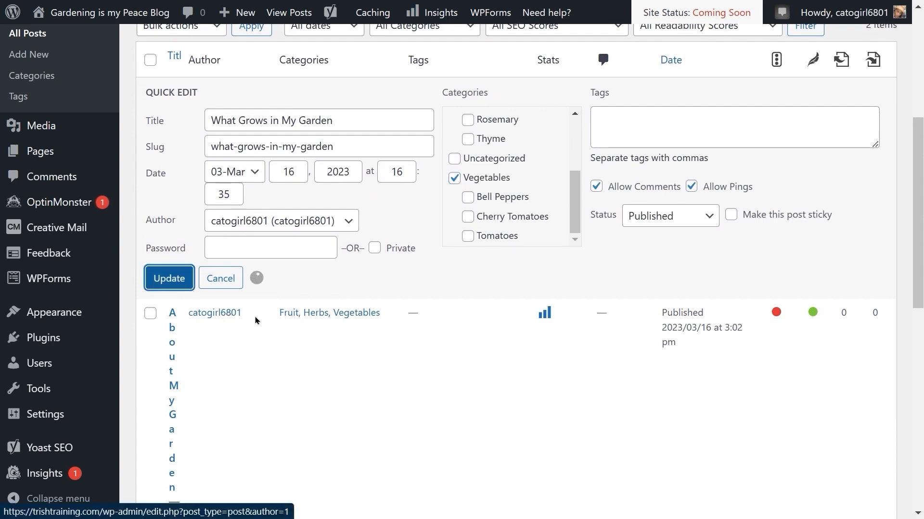
{"action": "scroll", "coordinate": [378, 226], "scroll_direction": "up", "scroll_amount": 3}
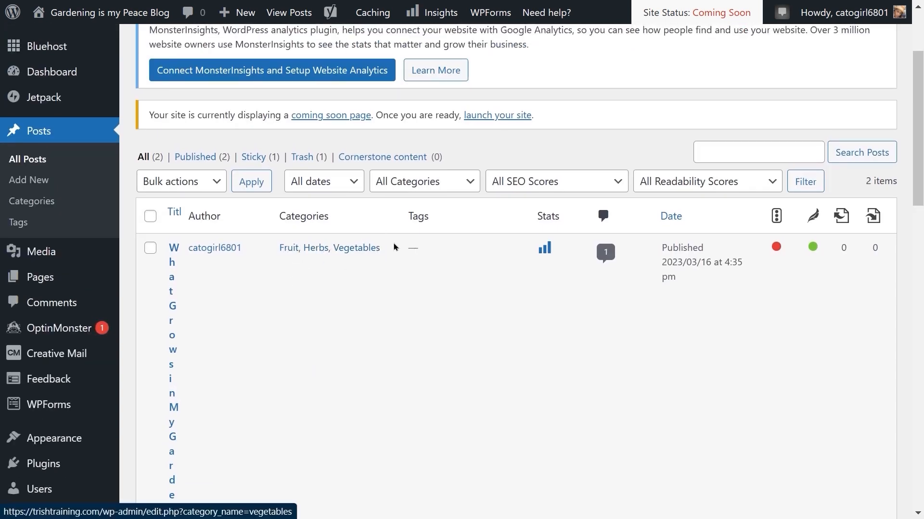
{"action": "scroll", "coordinate": [344, 261], "scroll_direction": "up", "scroll_amount": 2}
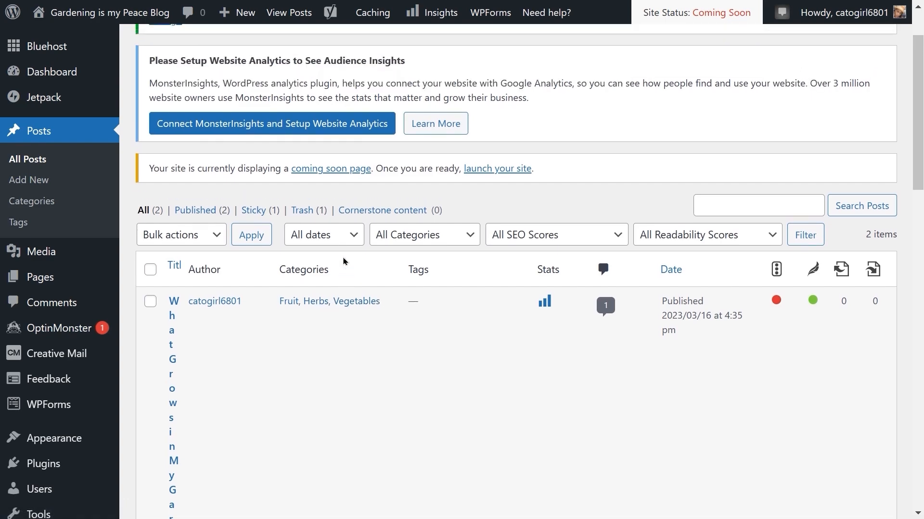